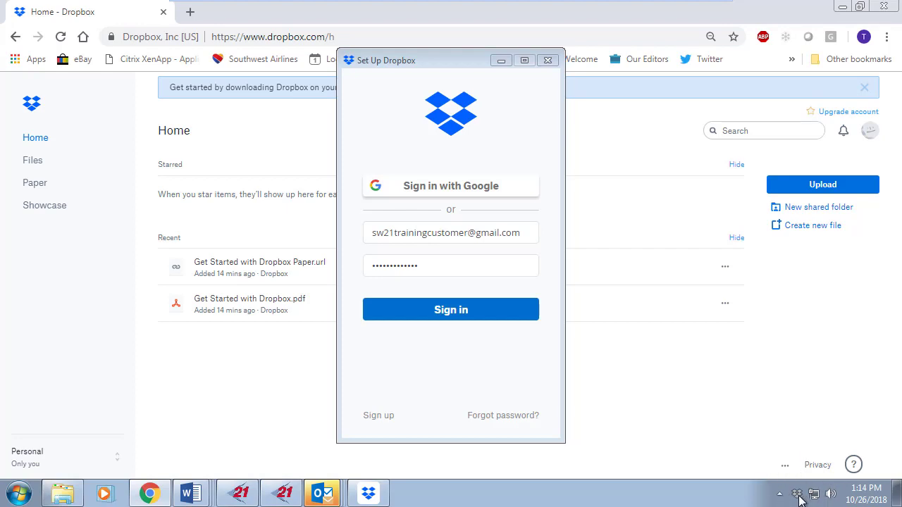
- Link the Dropbox desktop client to the account and open the local Dropbox folder with its starter files
click(548, 60)
click(797, 495)
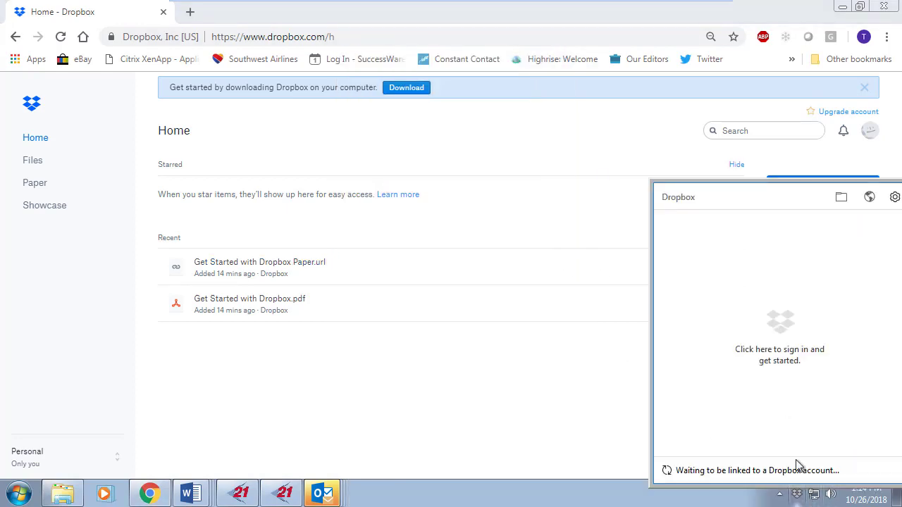
click(772, 357)
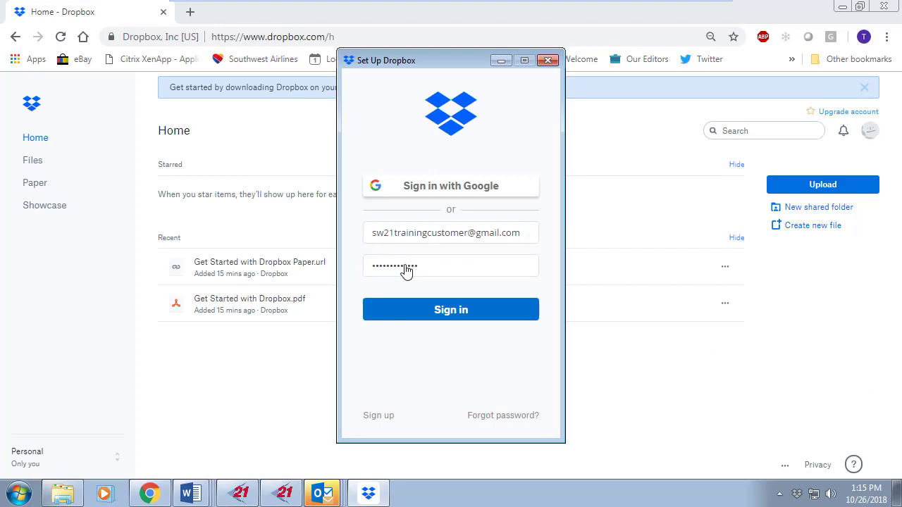
click(456, 316)
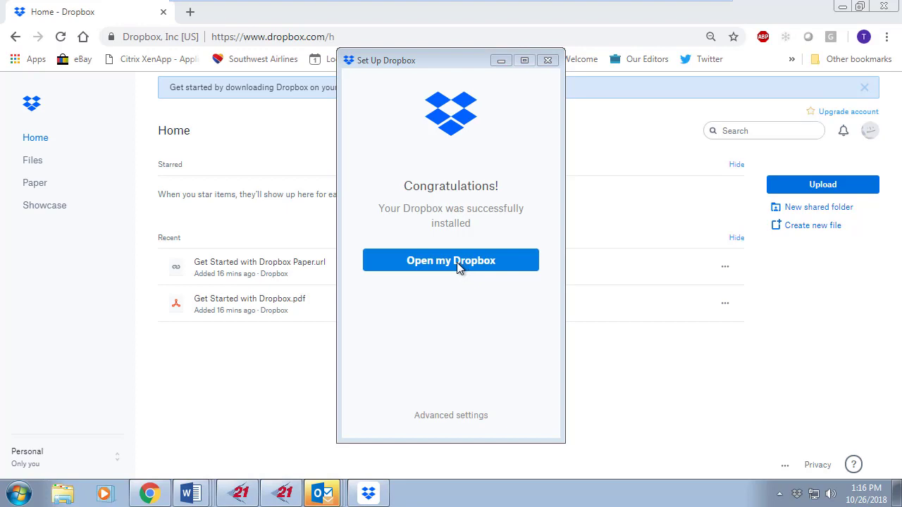
click(442, 270)
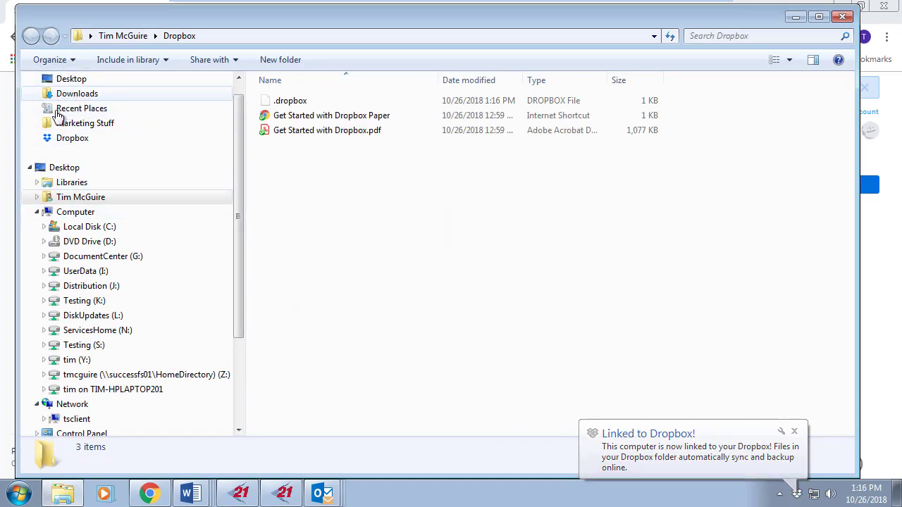
- Show the local Dropbox folder from the user's home folder in the Explorer navigation pane
click(37, 198)
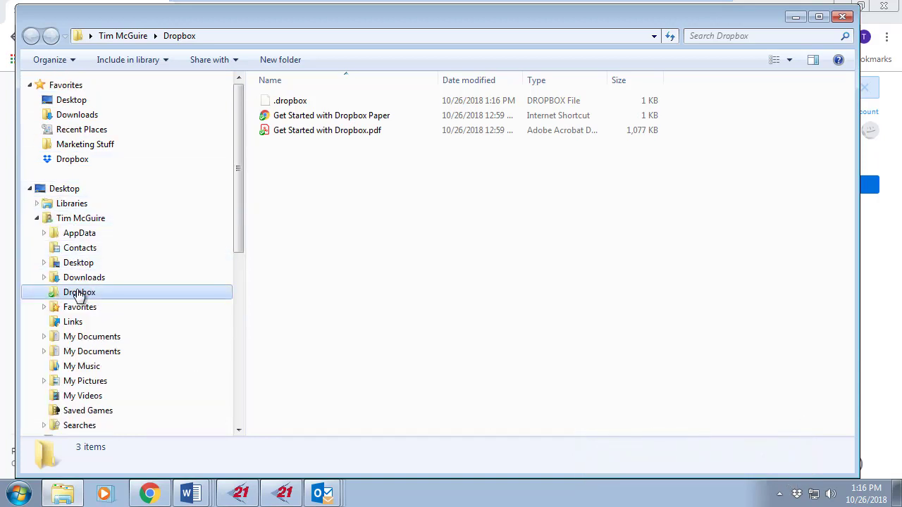
click(72, 161)
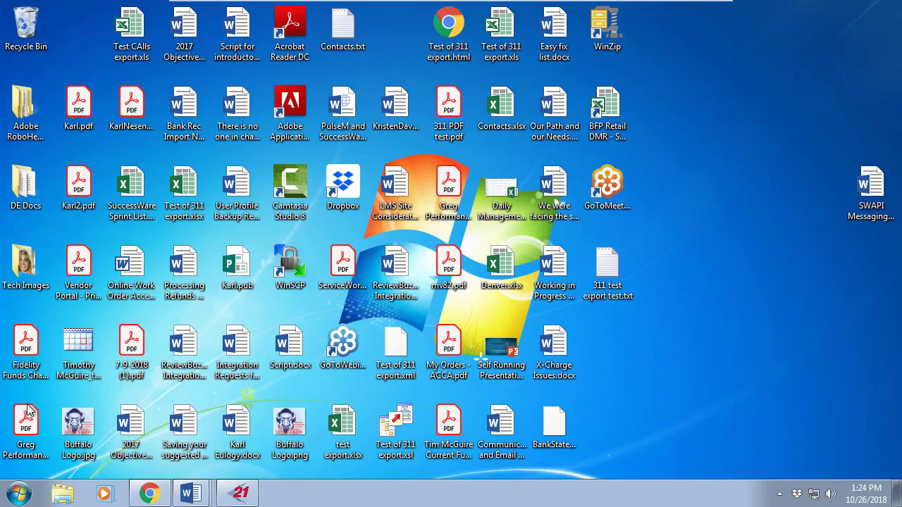
- Open a maximized Explorer window on drive Z: listing (sw21storage), Favorites and Outlook
click(62, 496)
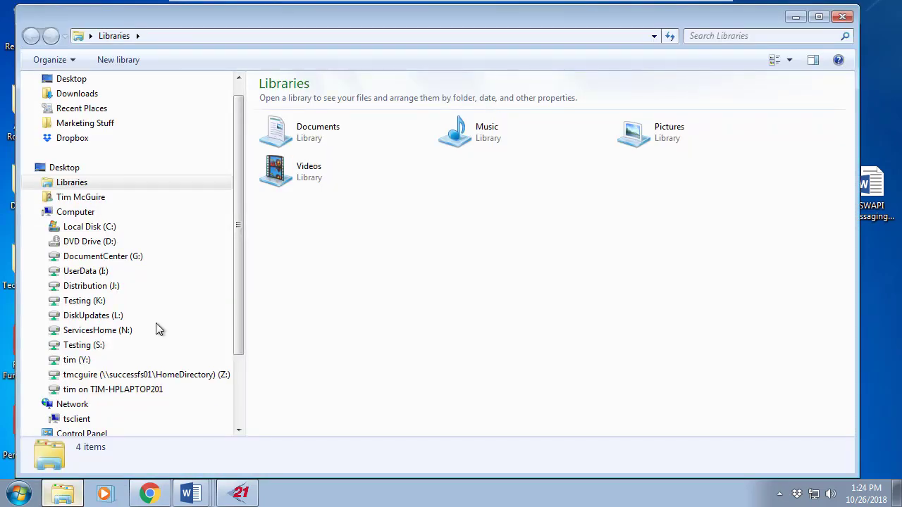
double_click(218, 19)
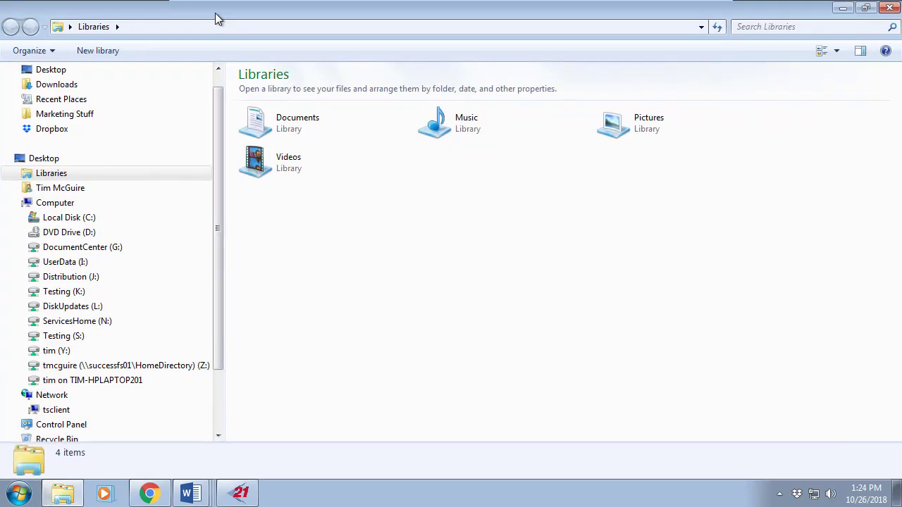
drag(219, 92, 219, 98)
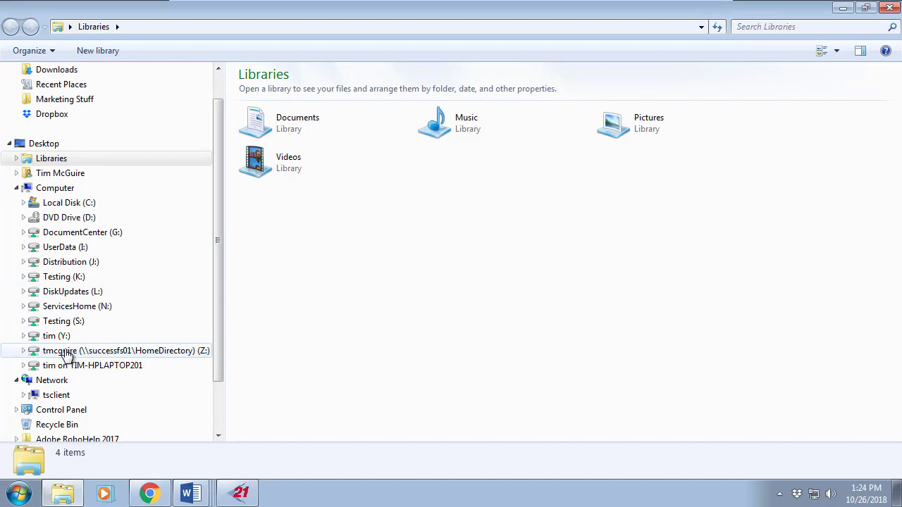
click(92, 355)
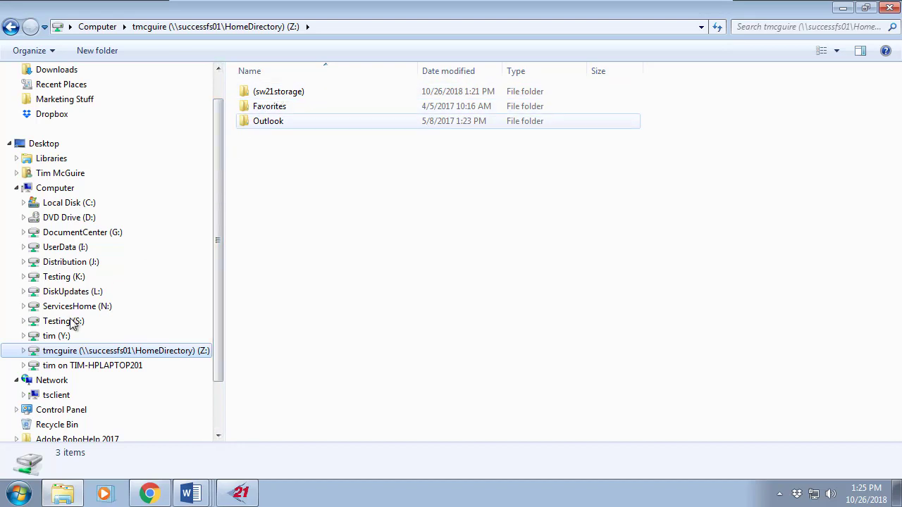
- Drill into (sw21storage) > 89002 > 1001 > (locations) to view the 47 location folders
double_click(291, 93)
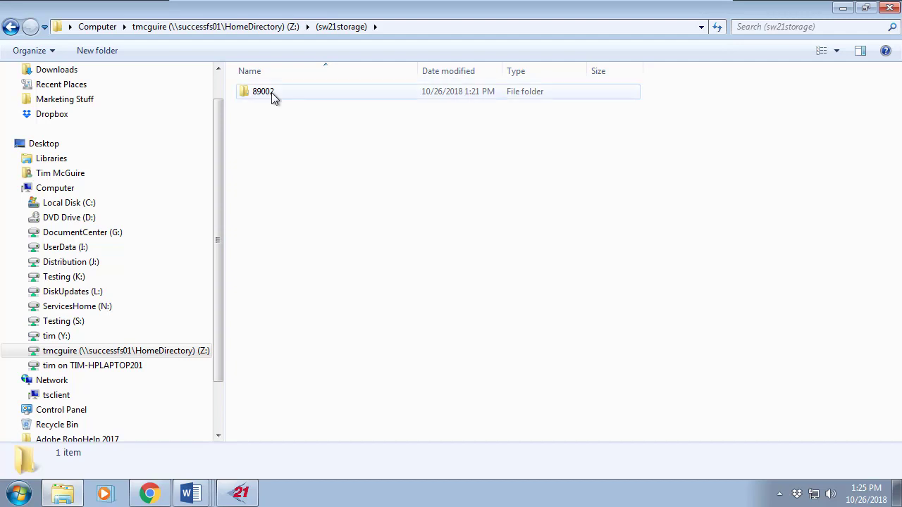
double_click(271, 93)
double_click(258, 96)
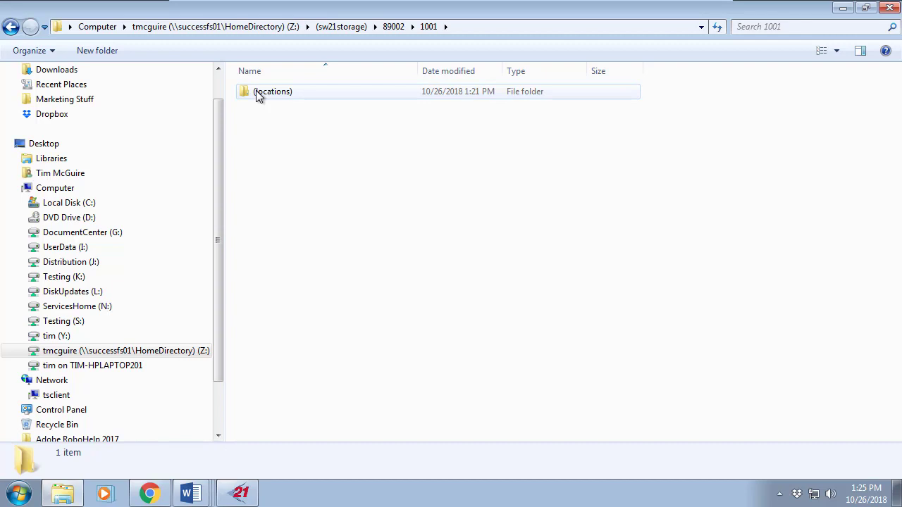
double_click(258, 96)
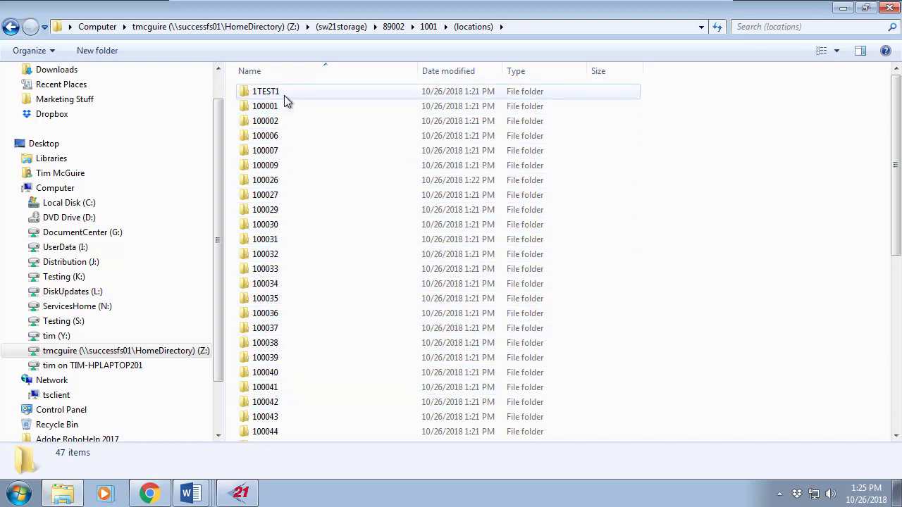
mouse_move(284, 95)
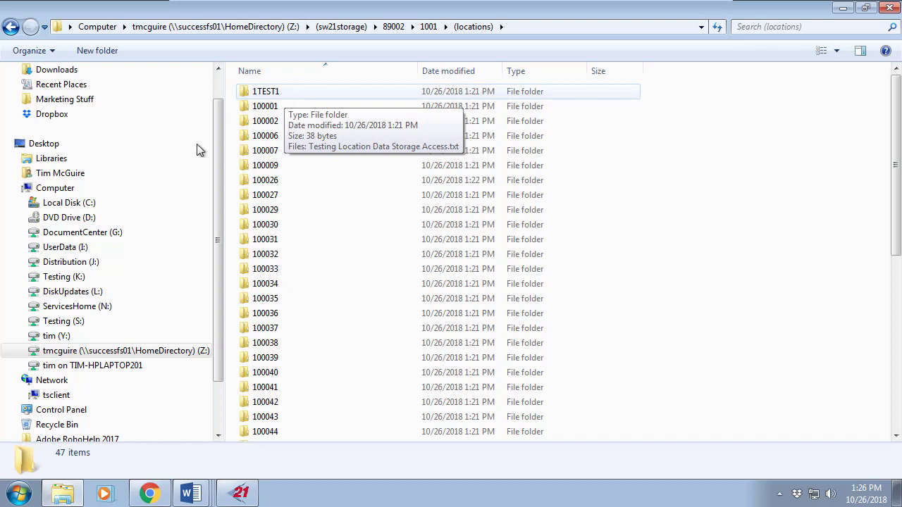
- Expand Z: > (sw21storage) > 89002 > 1001 > (locations) in the folder tree, then return to Z:
click(24, 351)
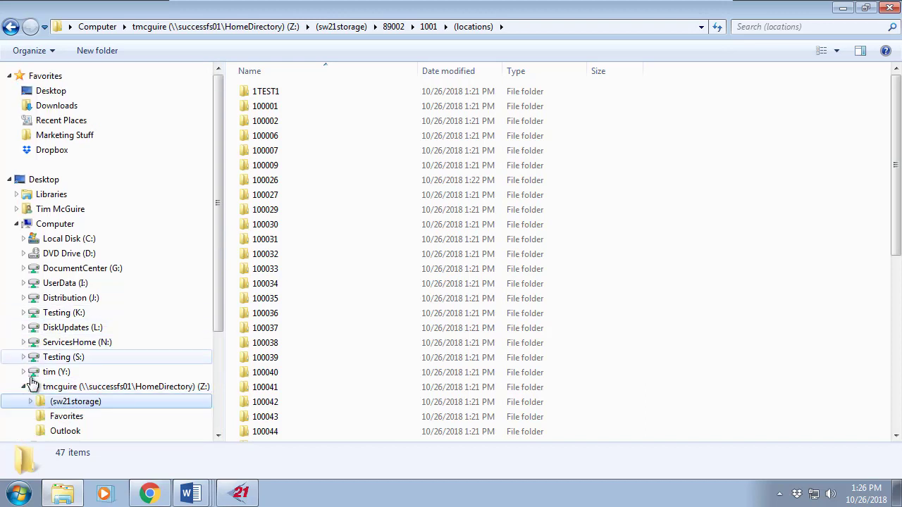
click(31, 401)
drag(221, 201, 220, 293)
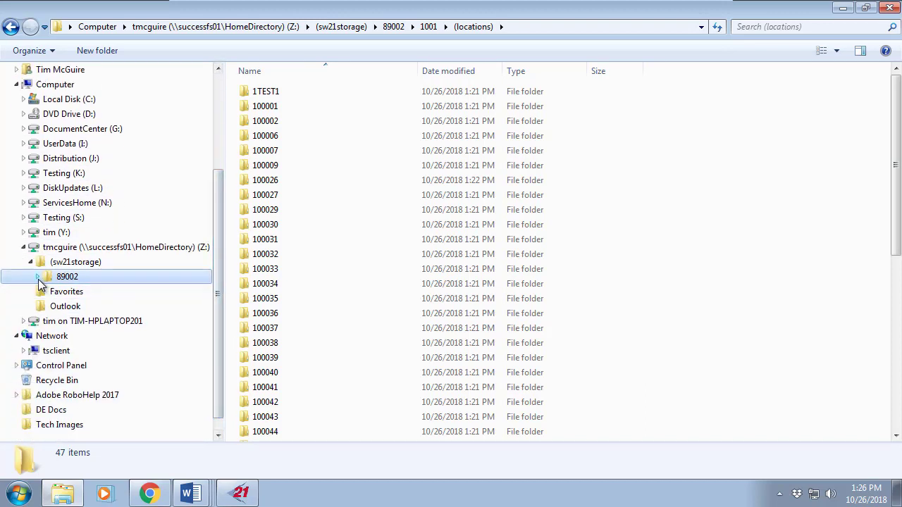
click(38, 276)
scroll(194, 222, down, 3)
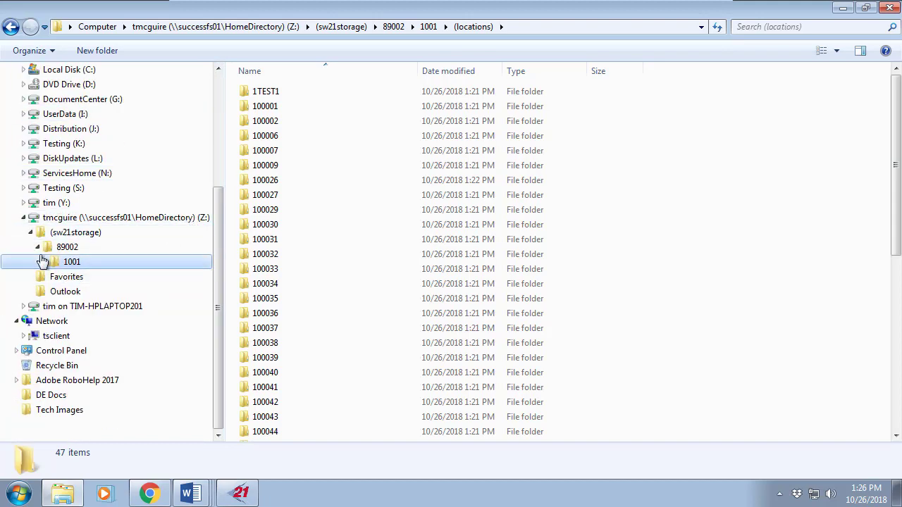
click(44, 261)
scroll(141, 258, down, 3)
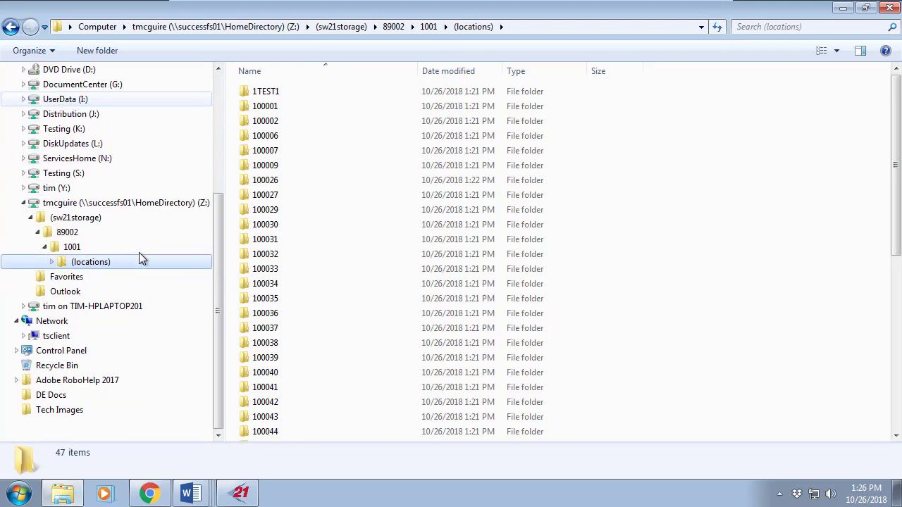
click(52, 261)
scroll(109, 229, down, 6)
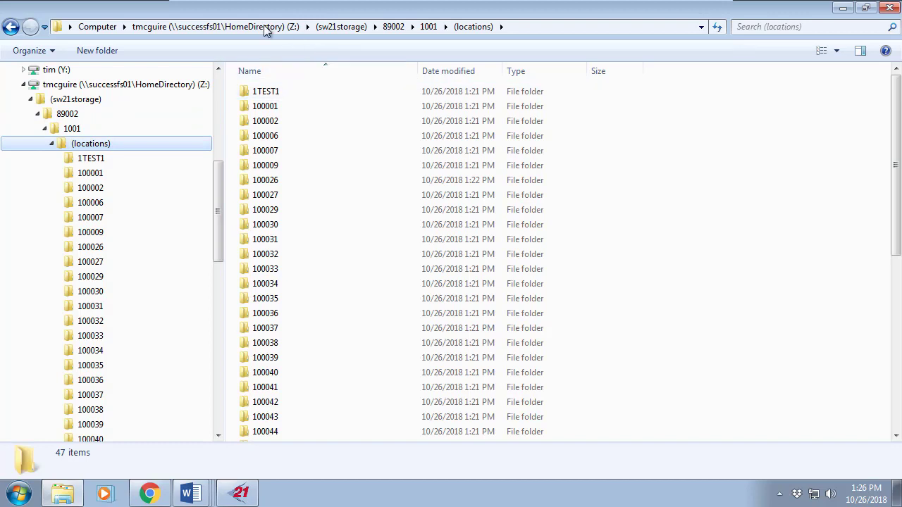
click(215, 26)
drag(218, 237, 223, 120)
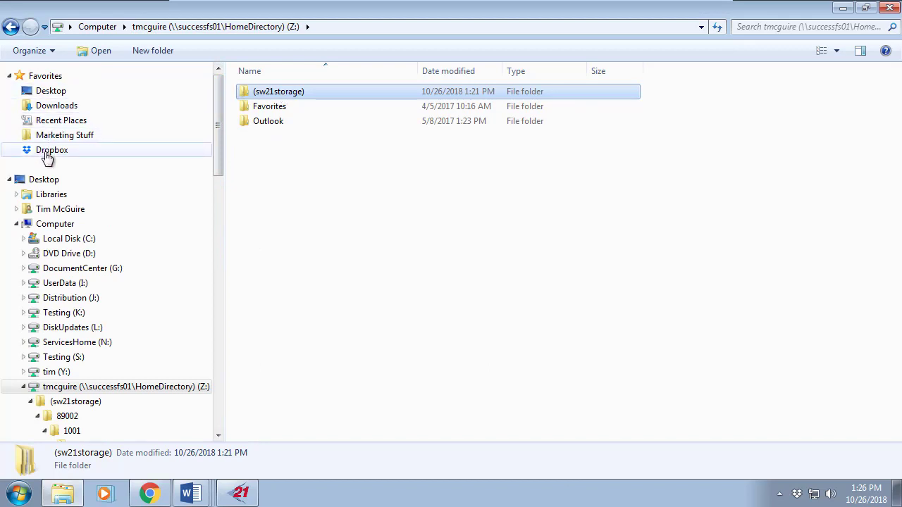
- Copy (sw21storage) from drive Z: into the local Dropbox folder, 228 items totalling 787 MB
right_click(274, 94)
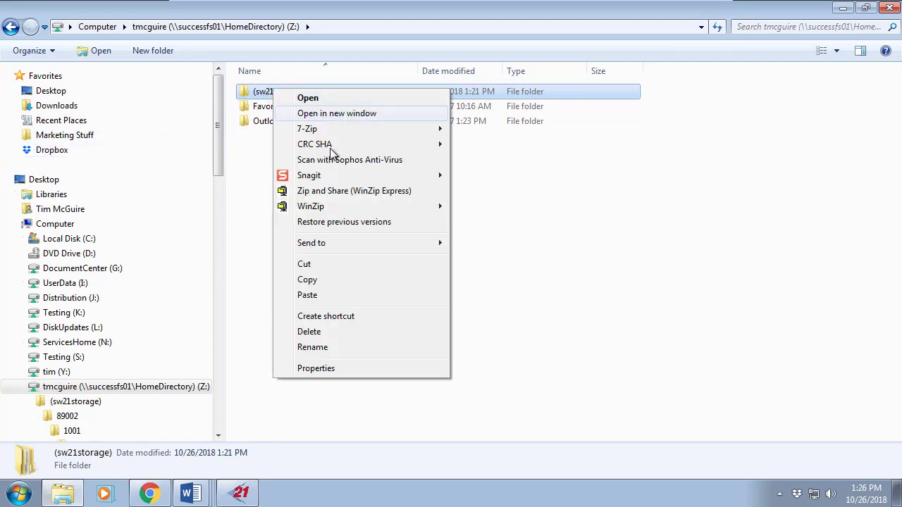
click(334, 280)
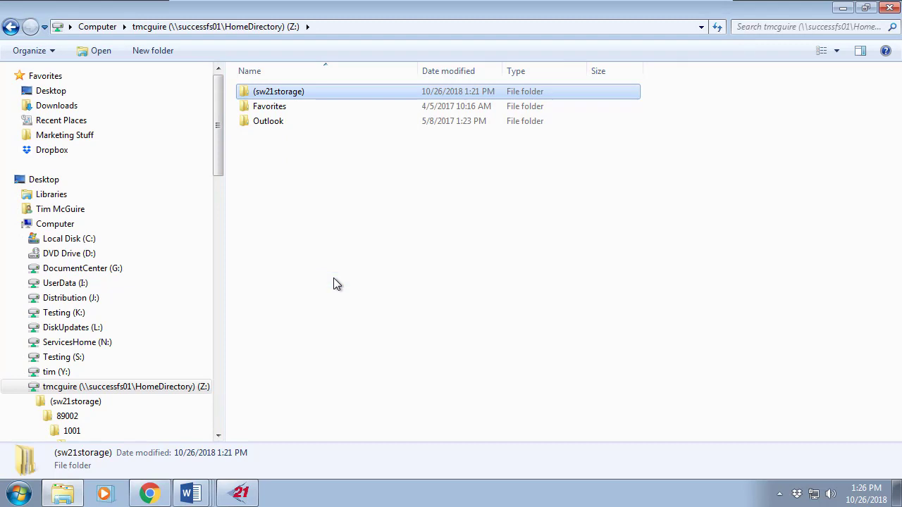
click(52, 152)
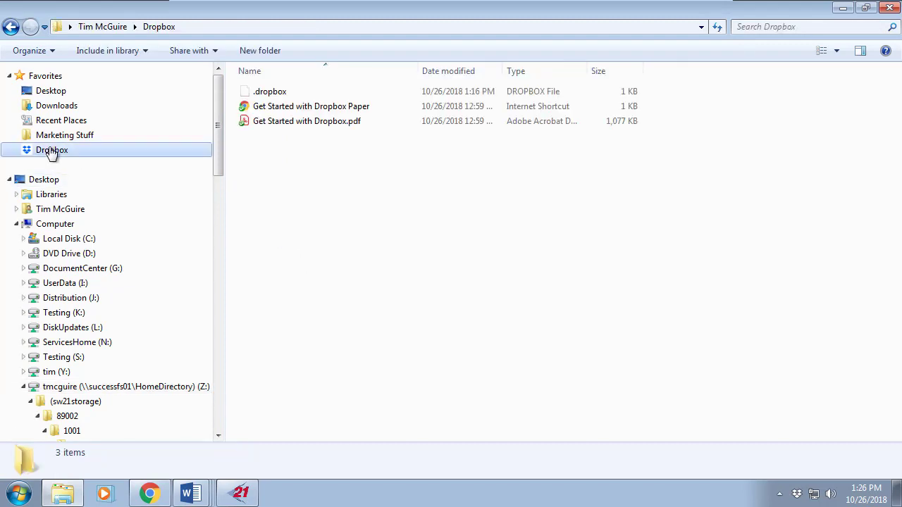
right_click(303, 157)
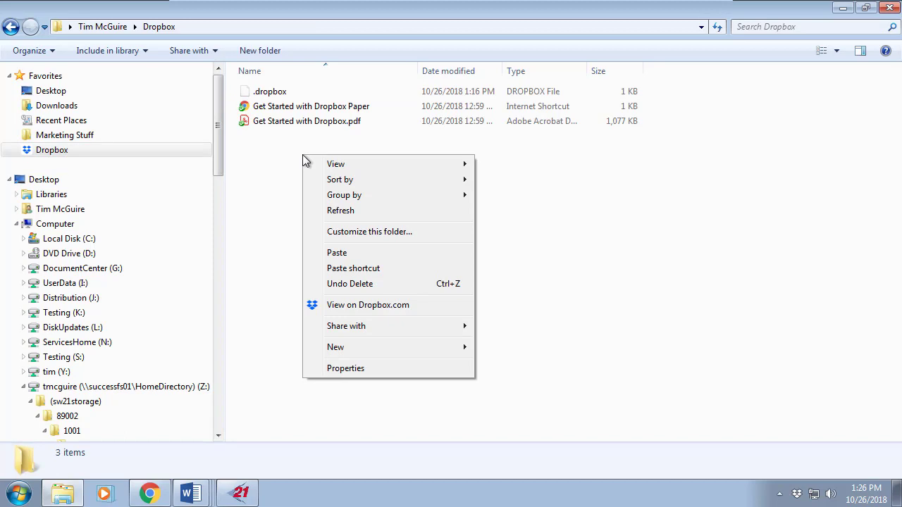
click(373, 253)
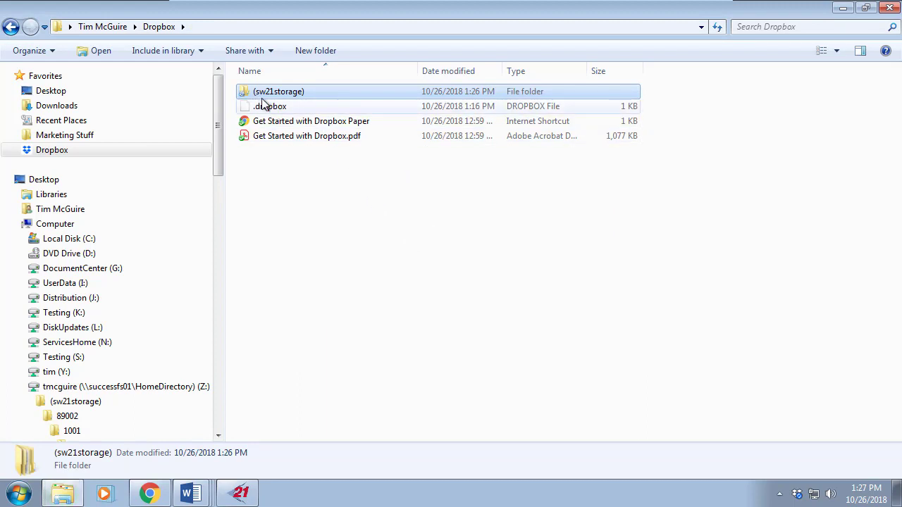
- Check the sync in the Dropbox tray panel and open dropbox.com Home to see (sw21storage) under Recent
mouse_move(244, 99)
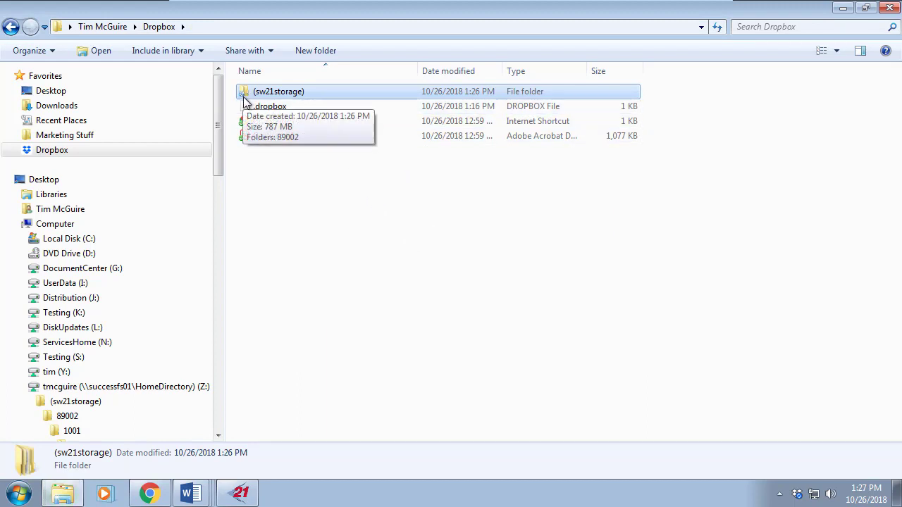
click(800, 498)
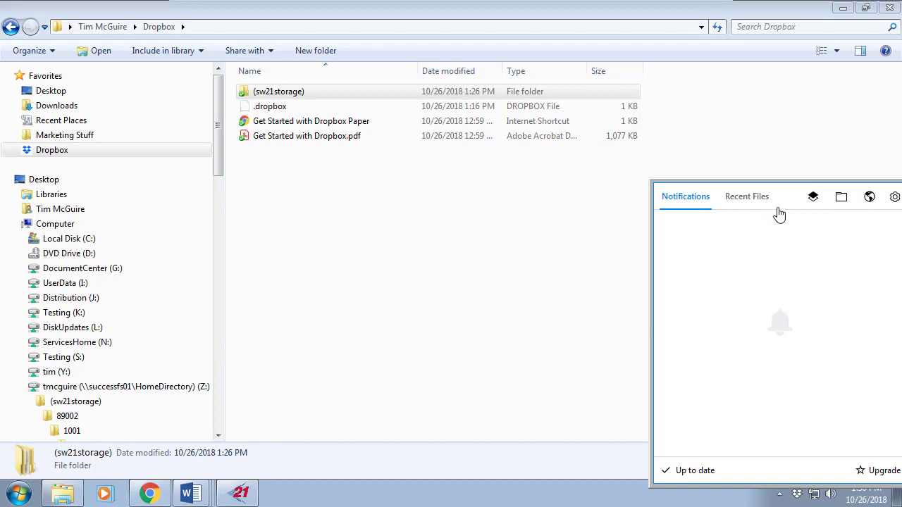
click(871, 200)
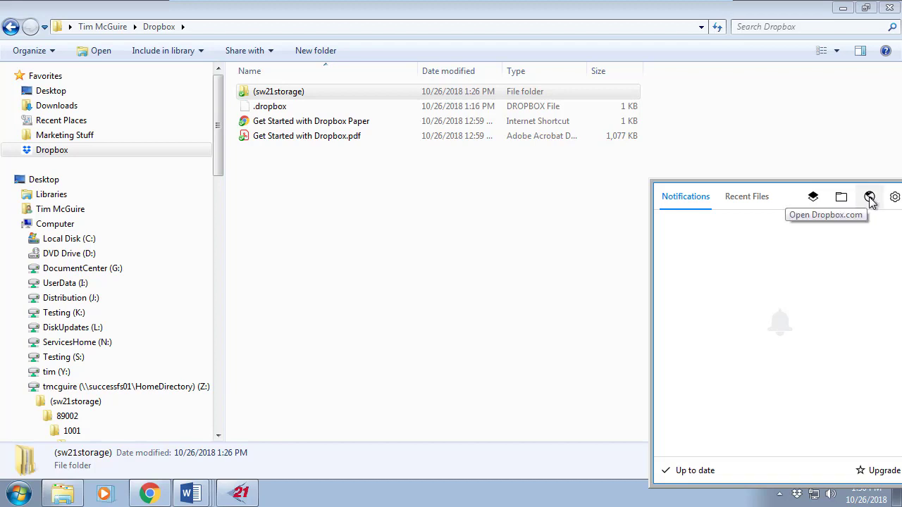
click(870, 200)
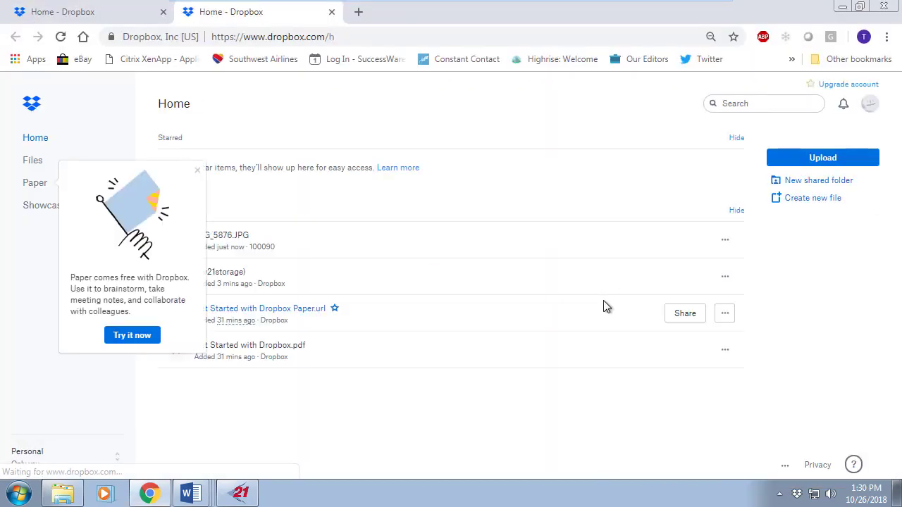
- Dismiss the Paper popup and browse Files to (sw21storage) > 89002 > 1001 > (locations) > 100026's photos
click(198, 171)
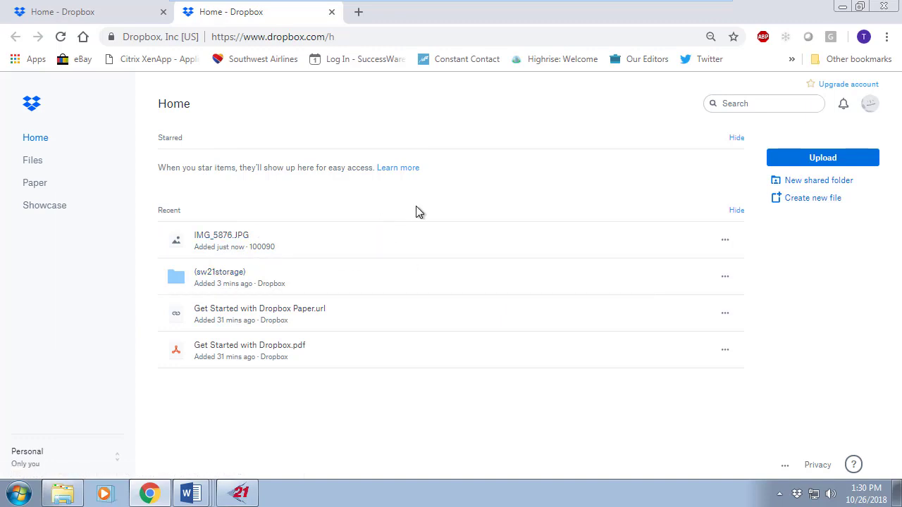
click(33, 162)
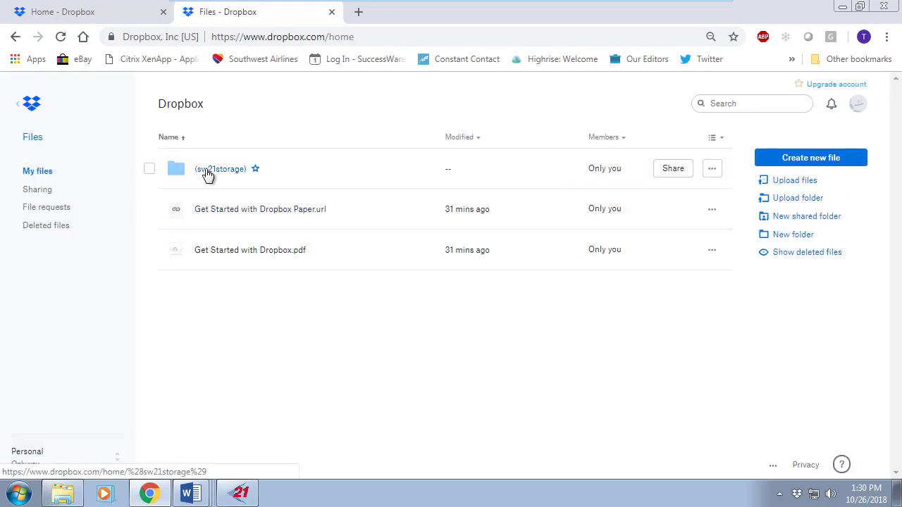
click(206, 172)
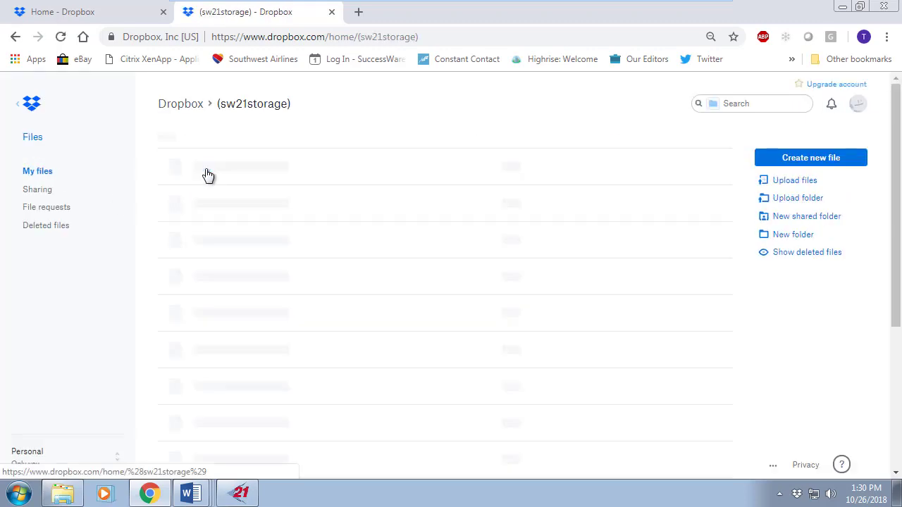
click(207, 173)
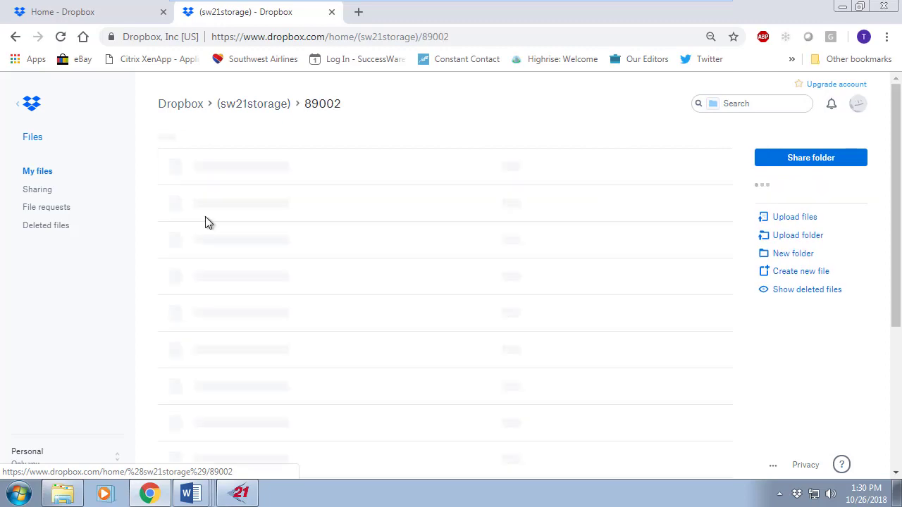
click(200, 173)
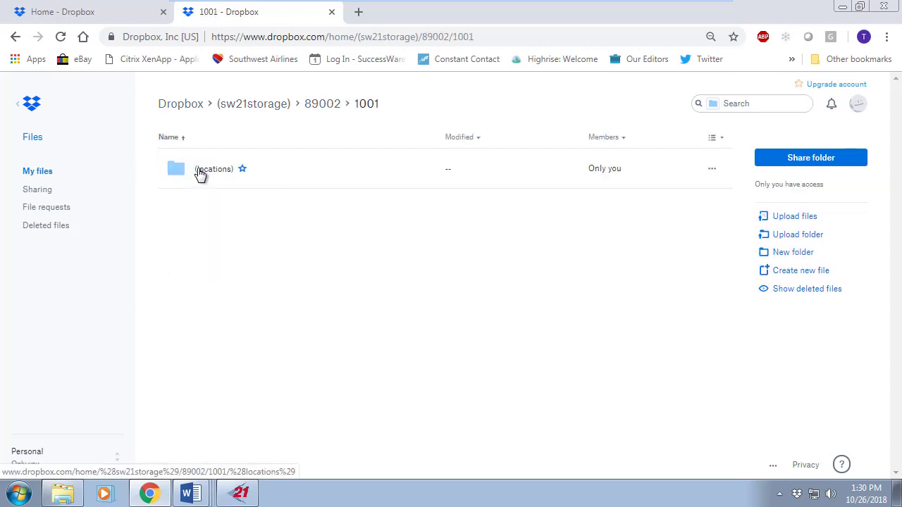
click(213, 174)
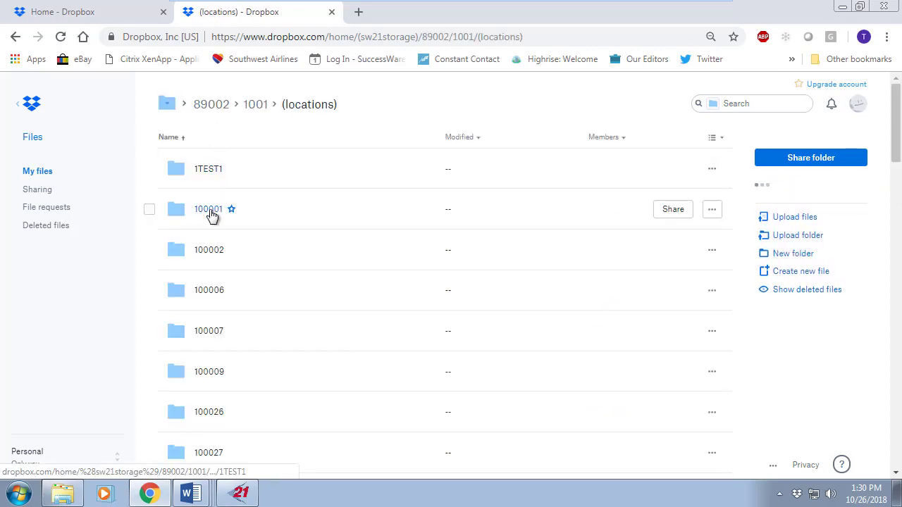
scroll(224, 400, down, 2)
scroll(224, 400, down, 2)
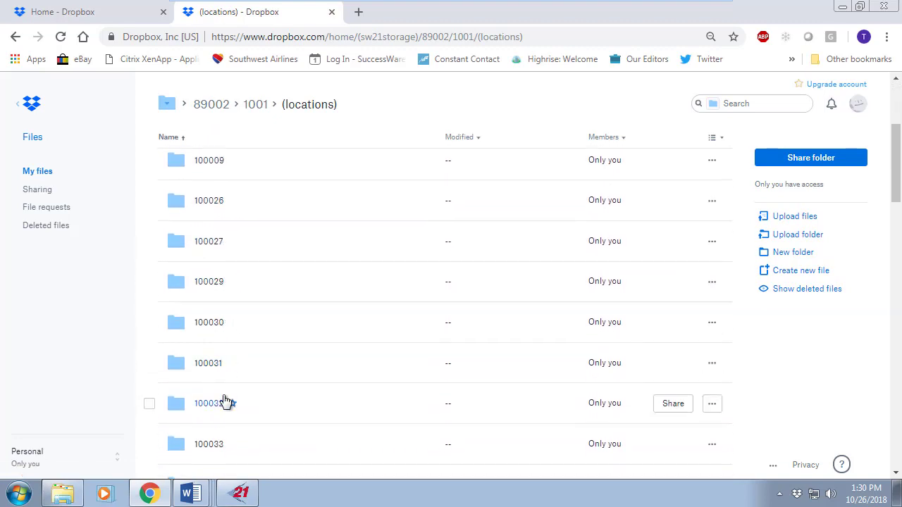
click(207, 202)
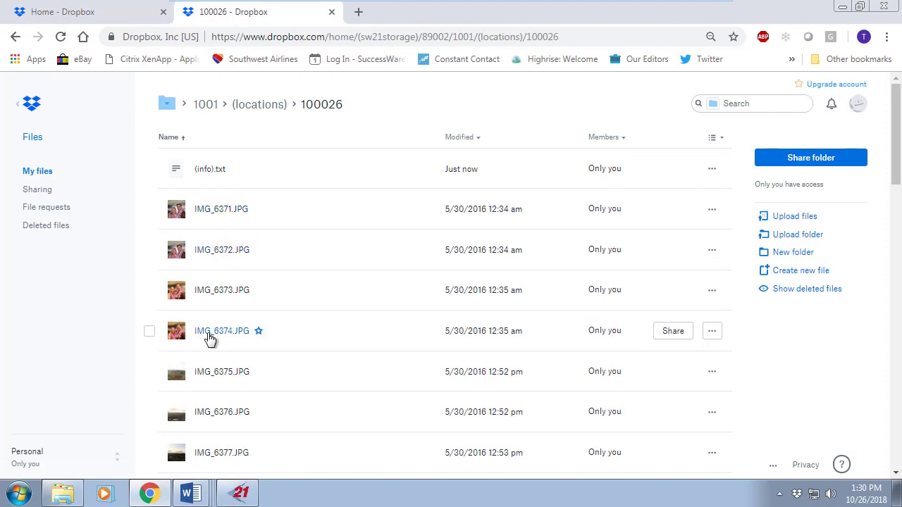
- Return through the breadcrumbs to the top-level Dropbox files and show the desktop app's panel
click(201, 108)
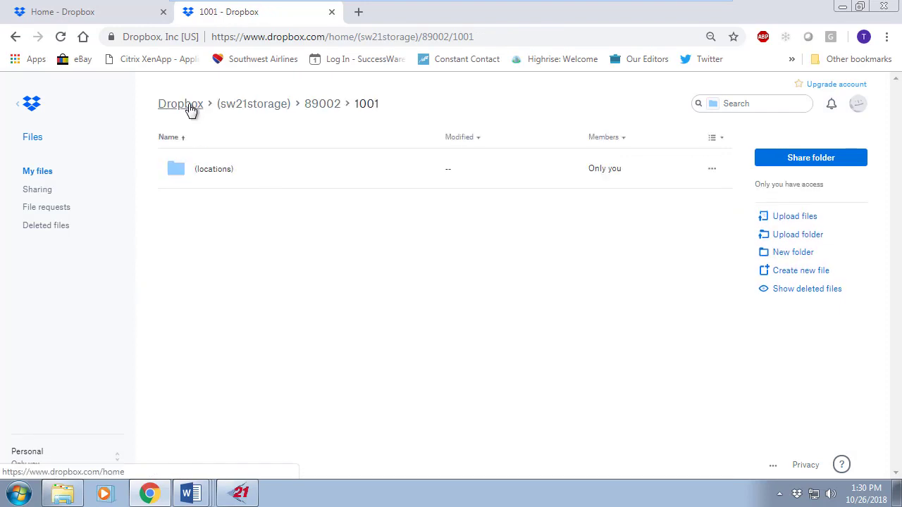
click(190, 108)
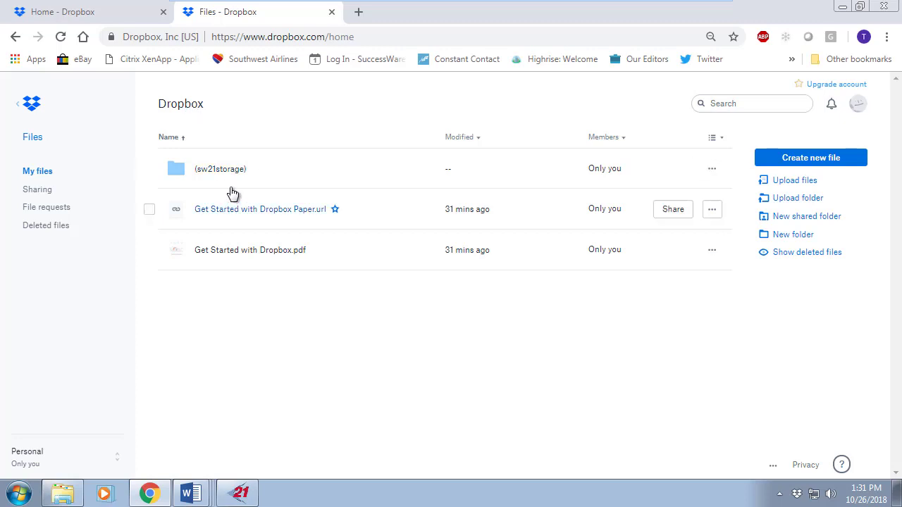
click(797, 495)
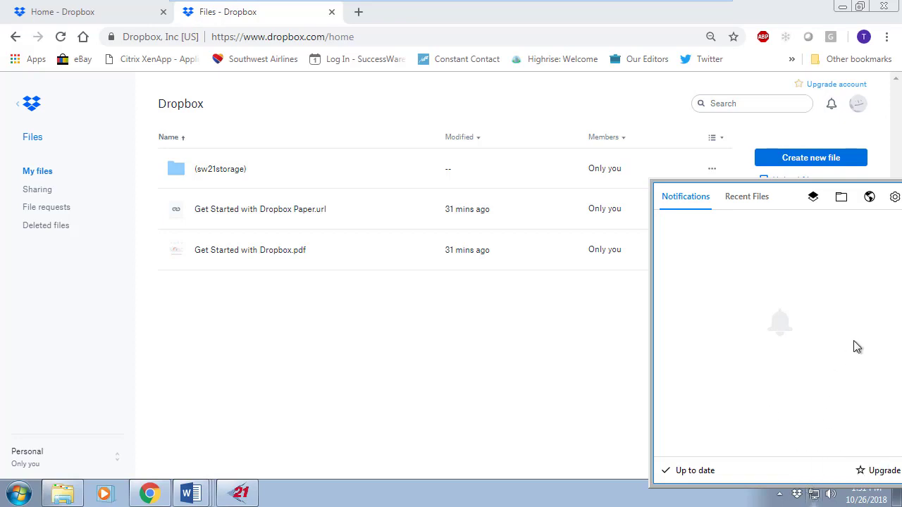
- Unlink this PC from the Dropbox account through Preferences > Account and confirm it
click(894, 198)
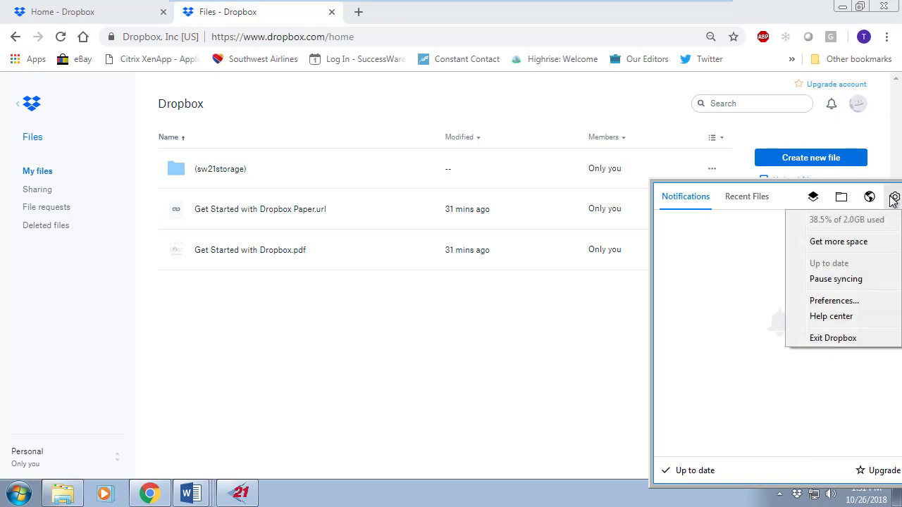
click(823, 302)
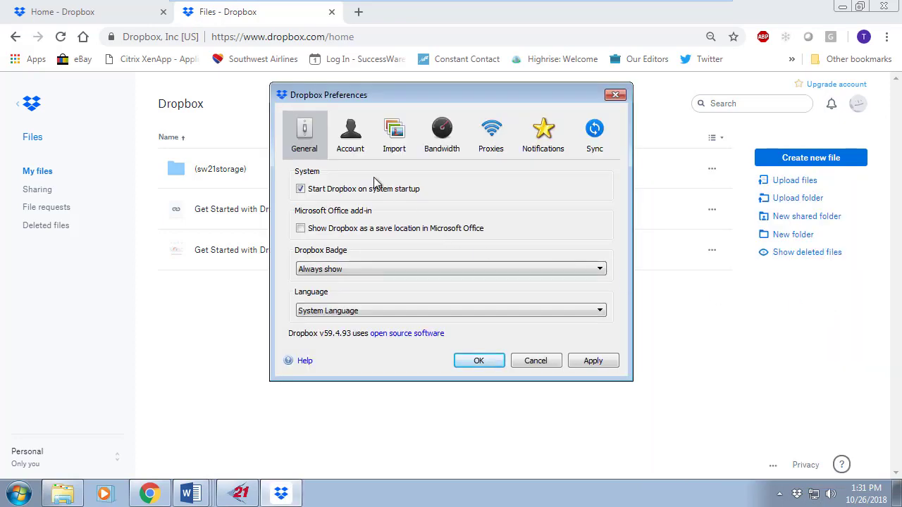
click(350, 133)
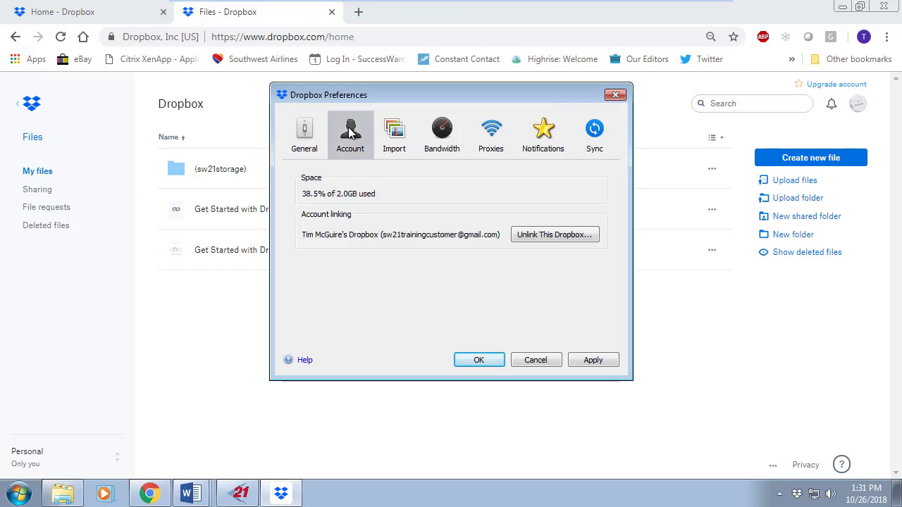
click(560, 240)
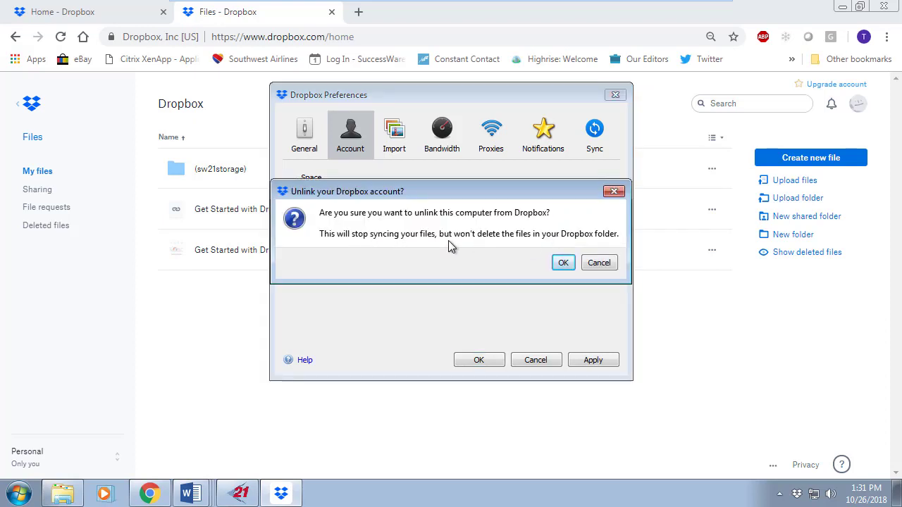
click(562, 263)
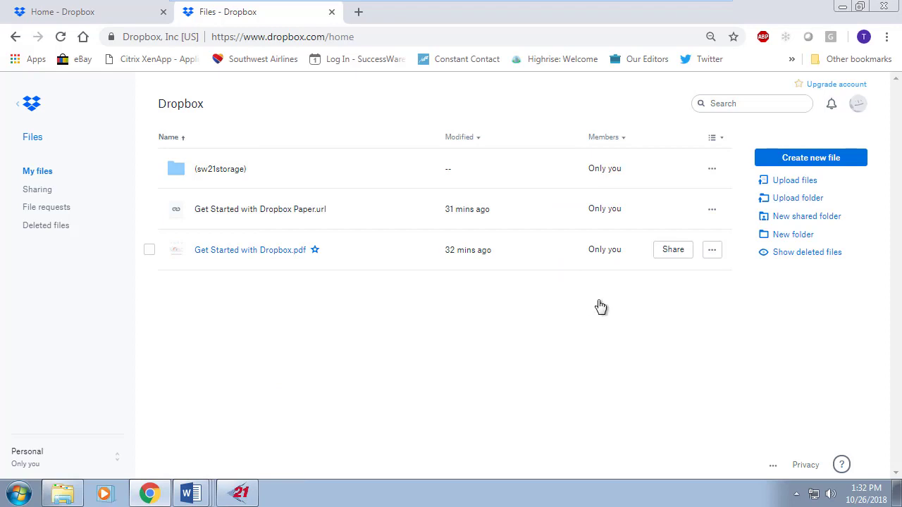
click(74, 499)
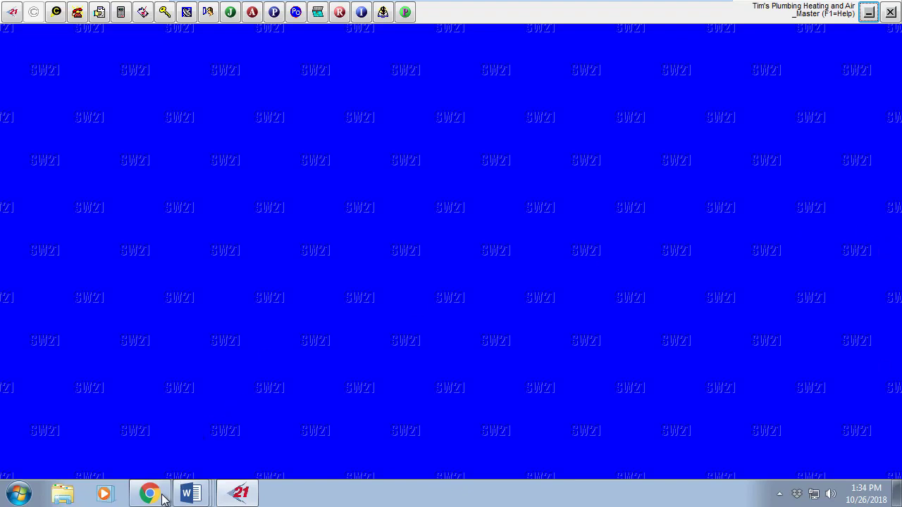
- Return to SuccessWare21 and open Setup > Add-On Manager, listing CompanyCam and Review Buzz
mouse_move(151, 496)
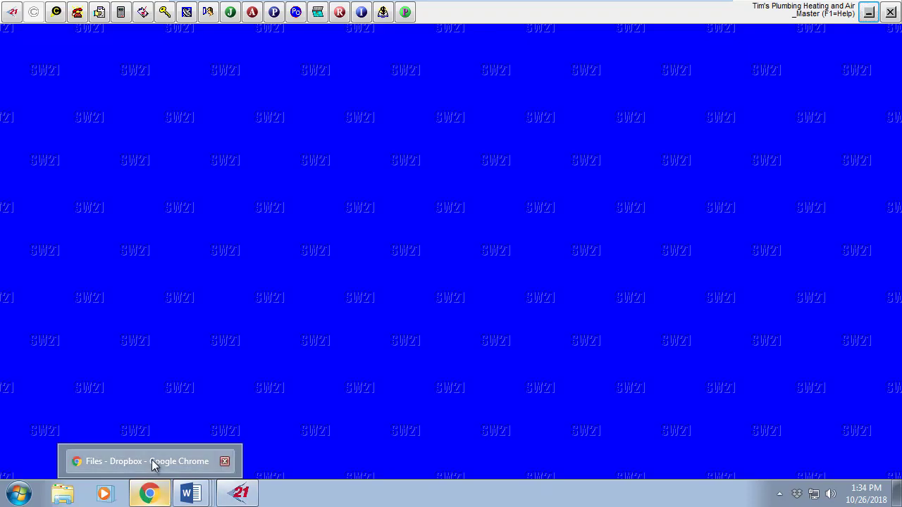
click(153, 465)
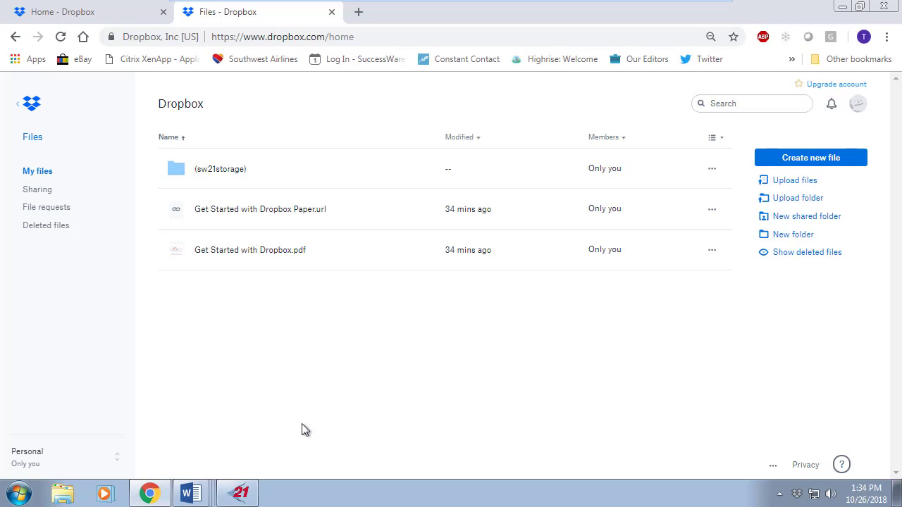
click(237, 493)
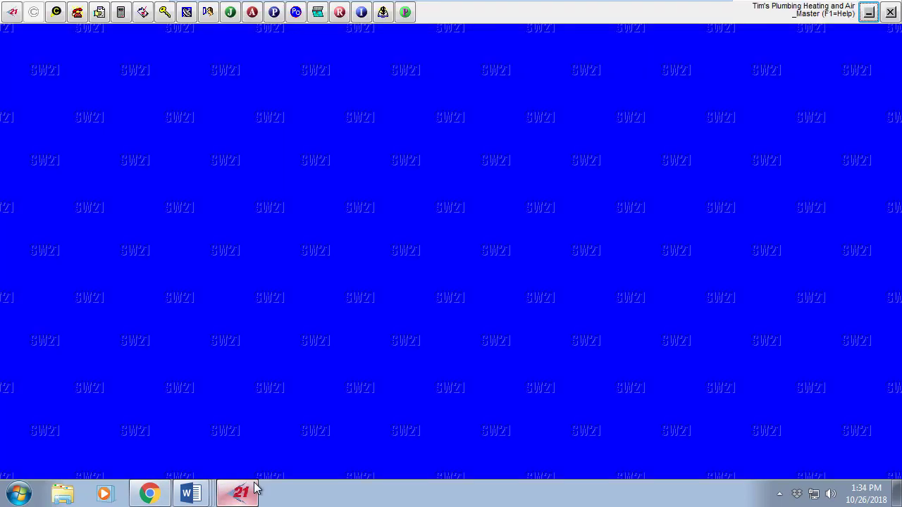
click(11, 12)
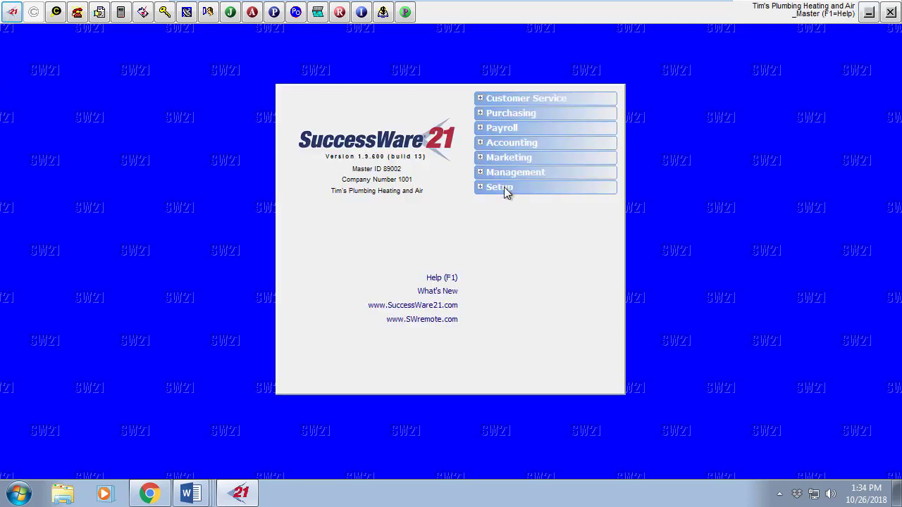
click(506, 189)
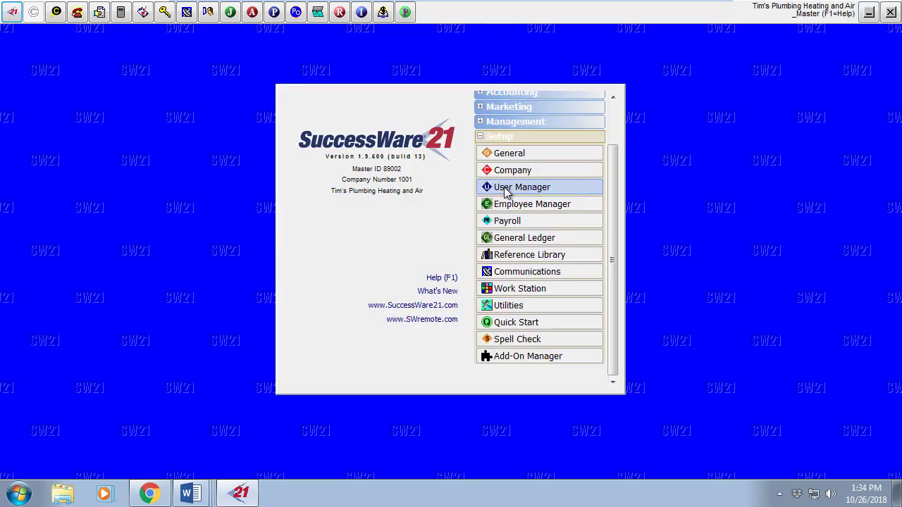
click(534, 359)
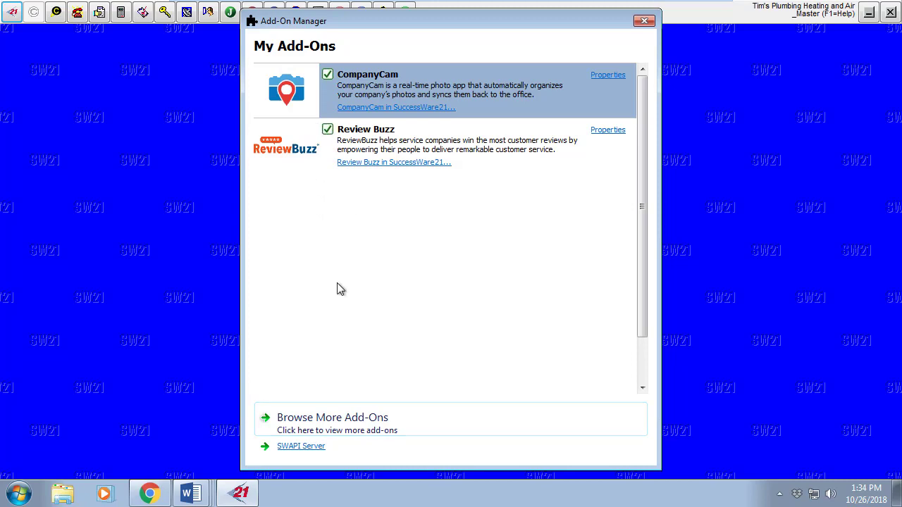
- Add Dropbox from Browse More Add-Ons and advance the wizard to the Account Credentials step
click(333, 421)
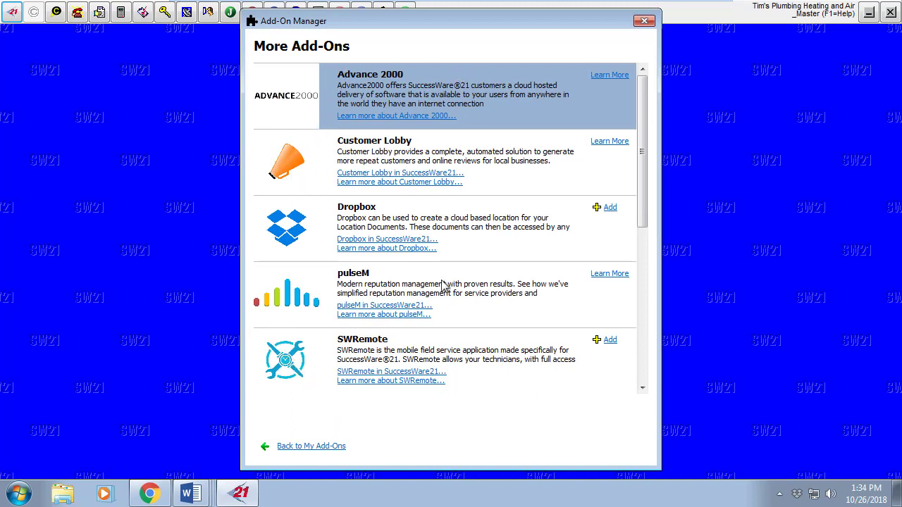
click(610, 209)
click(610, 209)
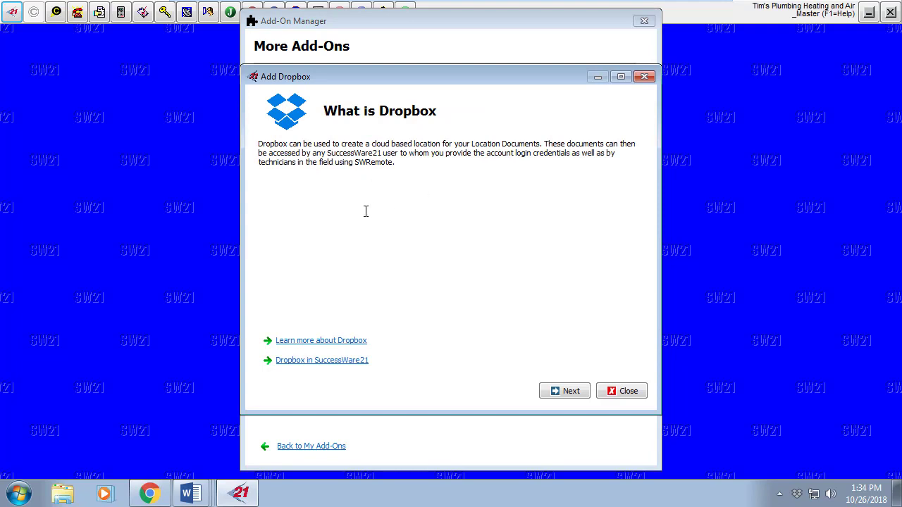
click(554, 392)
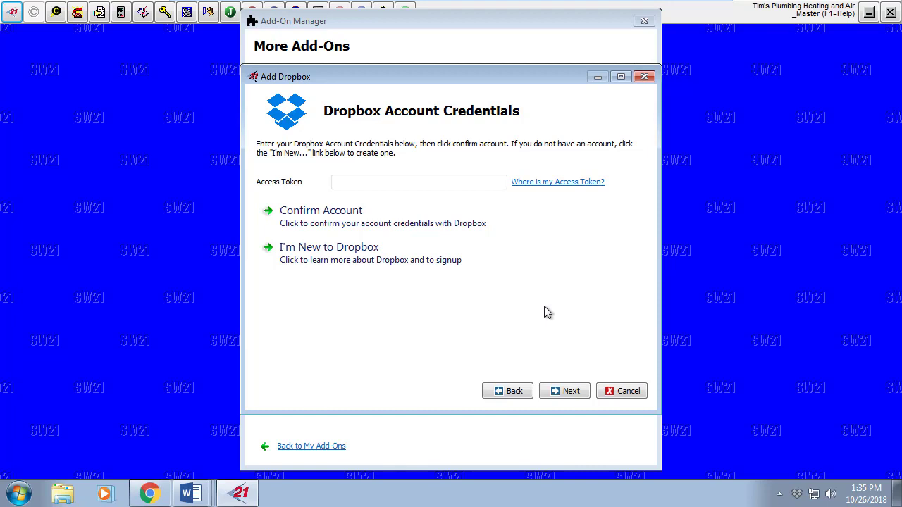
- Start a new app in the Dropbox App Console and choose the Dropbox API
click(530, 186)
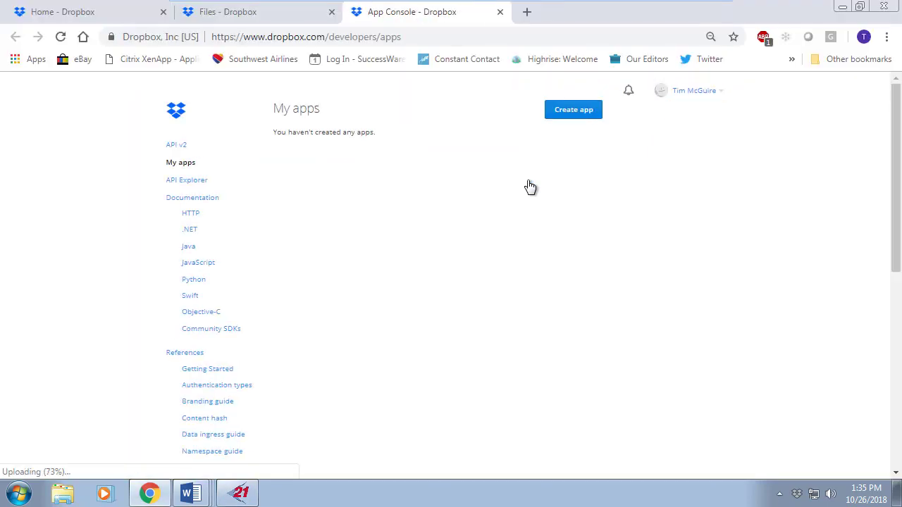
click(573, 112)
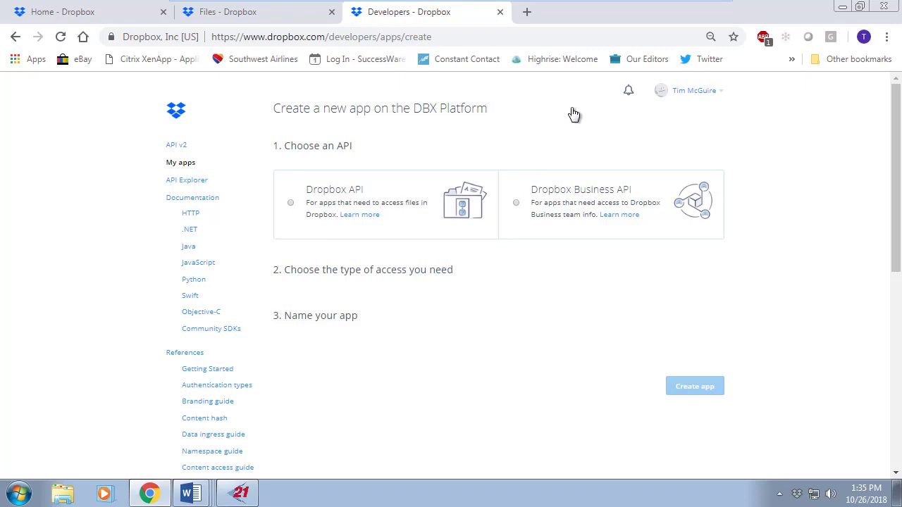
click(292, 206)
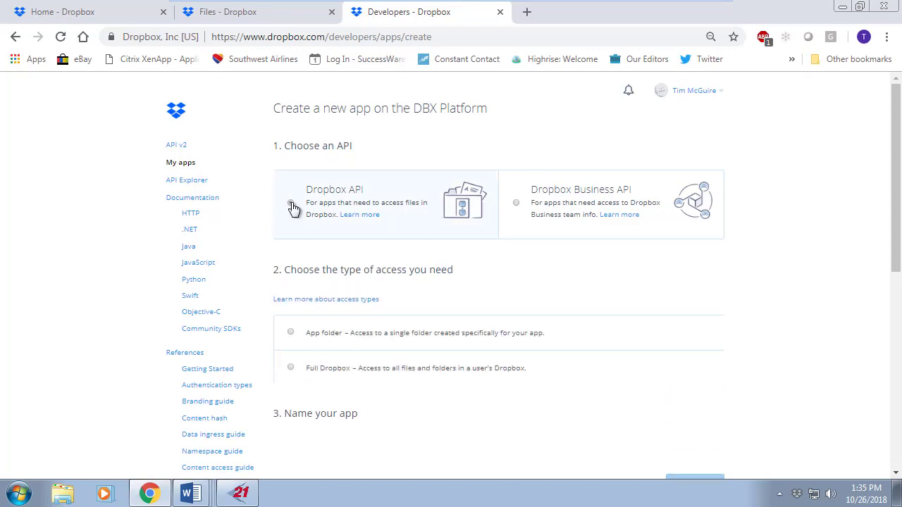
scroll(262, 161, down, 3)
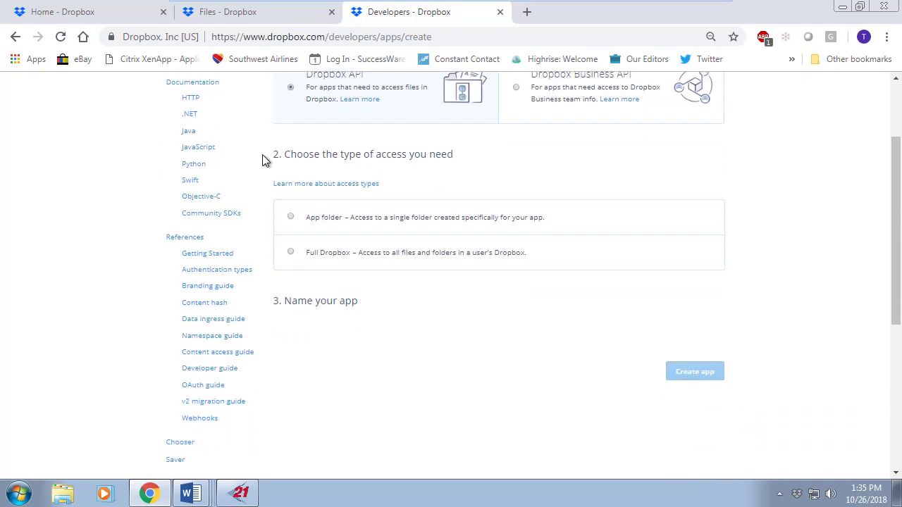
scroll(306, 115, up, 1)
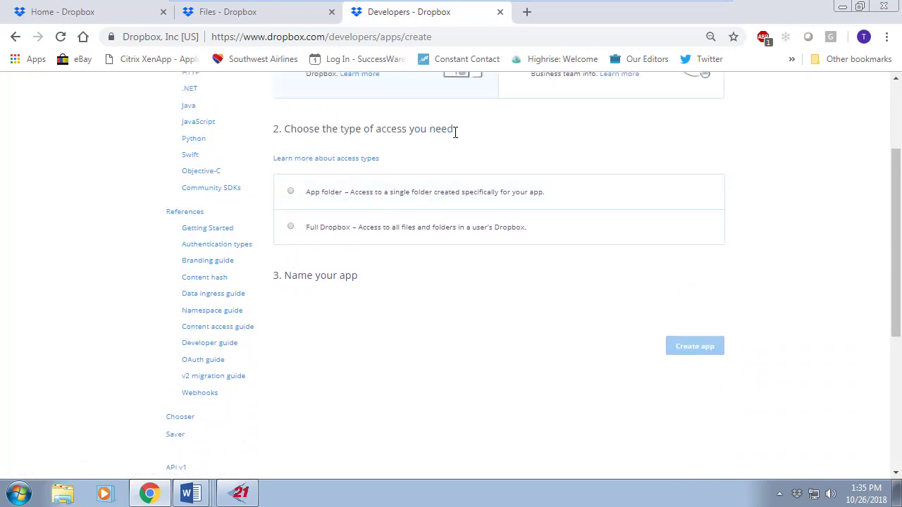
- Give the app Full Dropbox access, name it BuffaloHeatingLocationDocs, accept the terms and create it
click(291, 227)
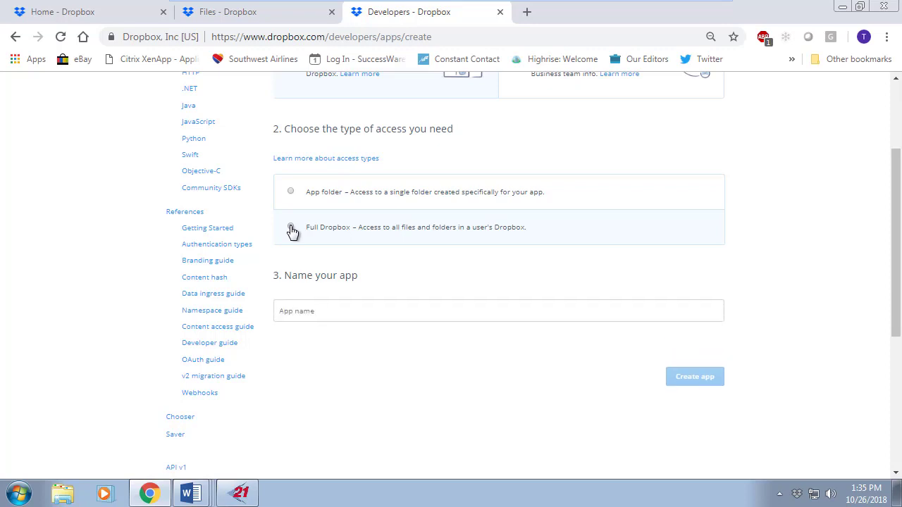
click(356, 310)
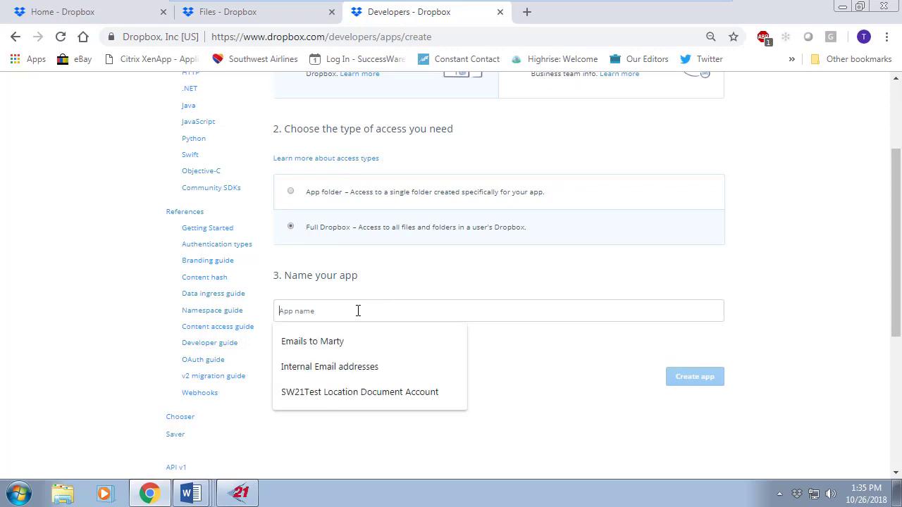
text(Bufe)
text(faloHeatin)
text(g)
text(Locat)
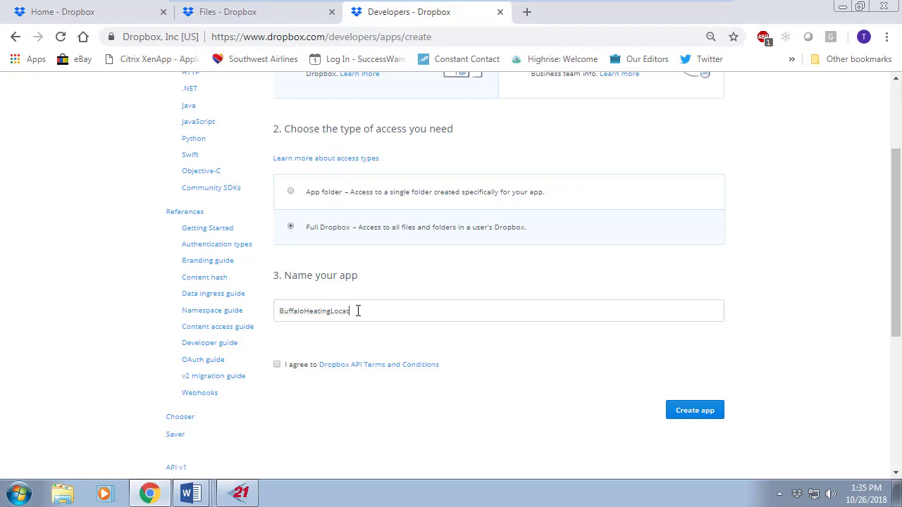
text(ionDocs)
click(278, 366)
click(706, 413)
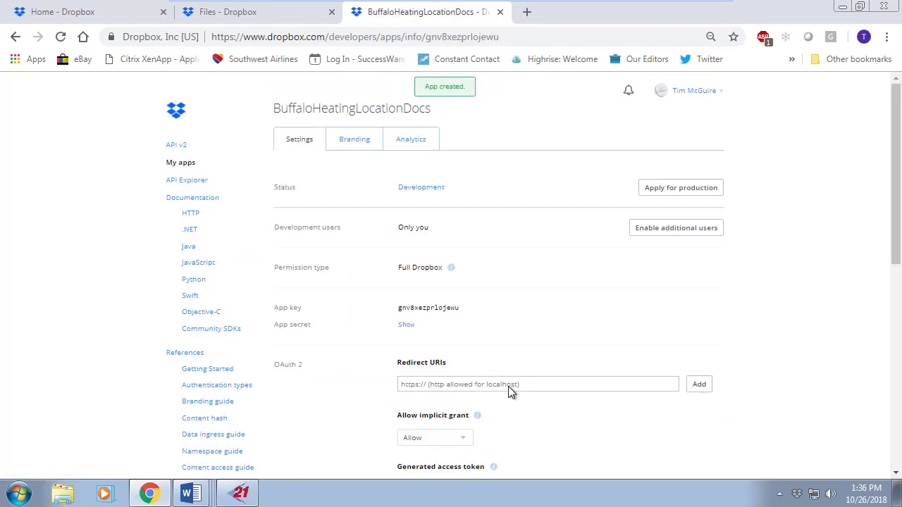
- Generate an OAuth 2 access token for BuffaloHeatingLocationDocs and copy it
scroll(522, 309, down, 2)
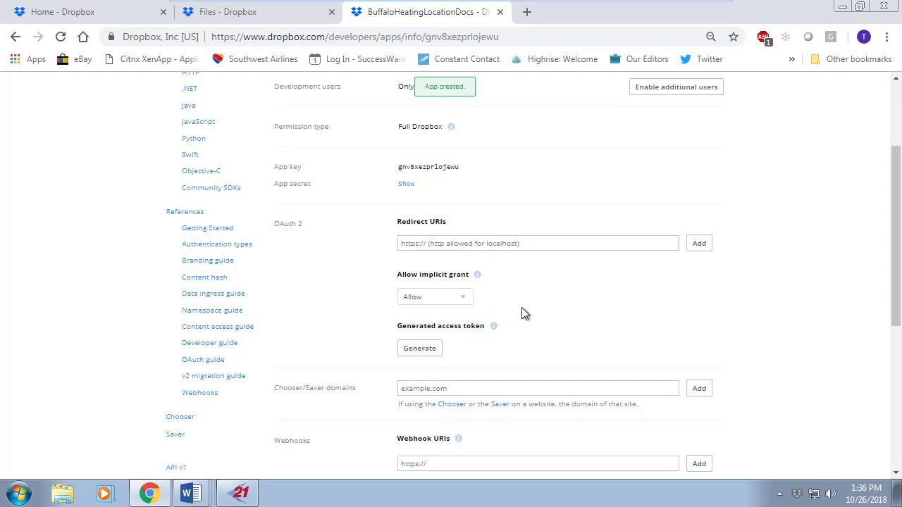
scroll(585, 374, up, 1)
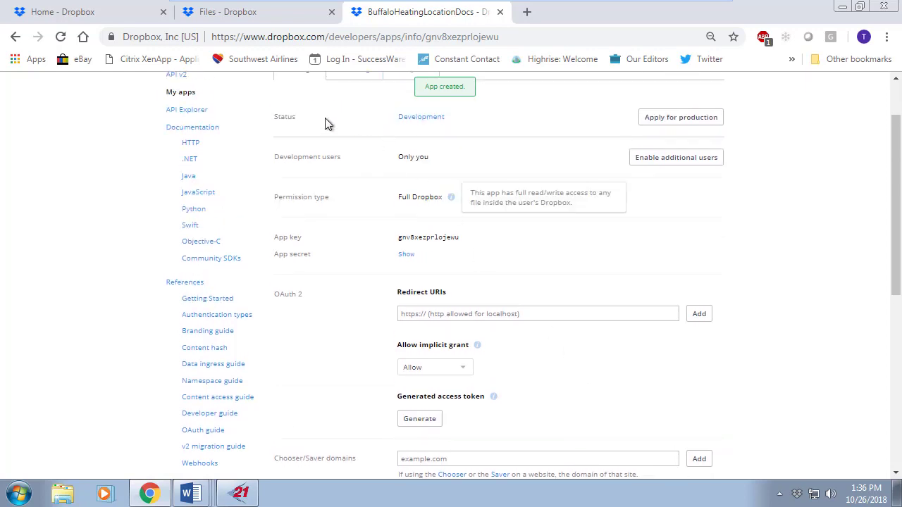
scroll(422, 155, down, 1)
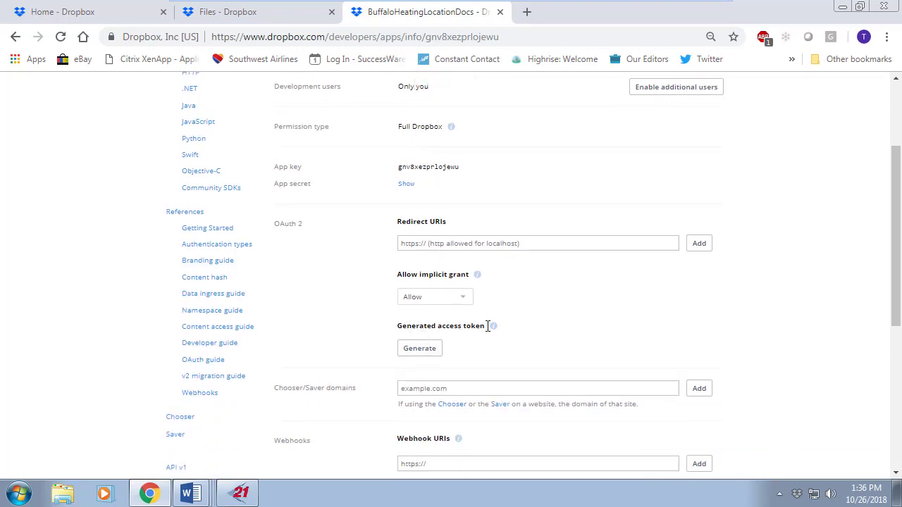
click(421, 350)
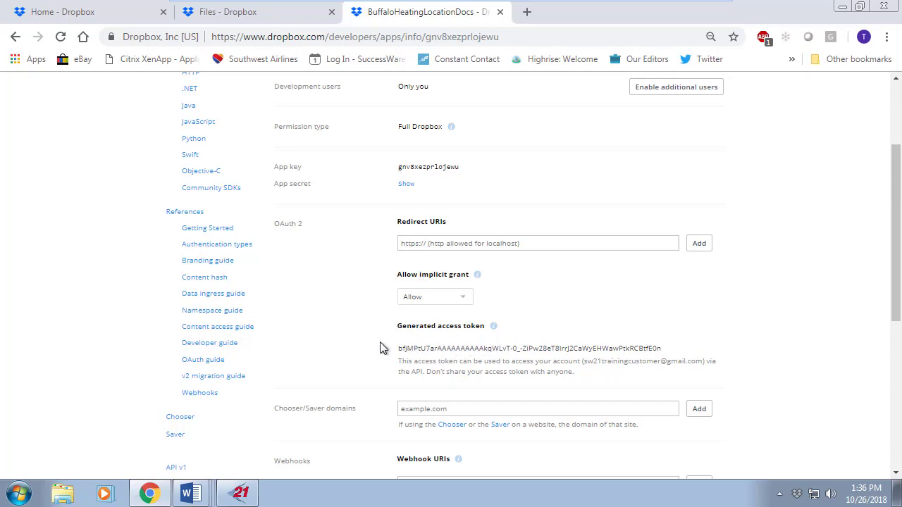
triple_click(431, 354)
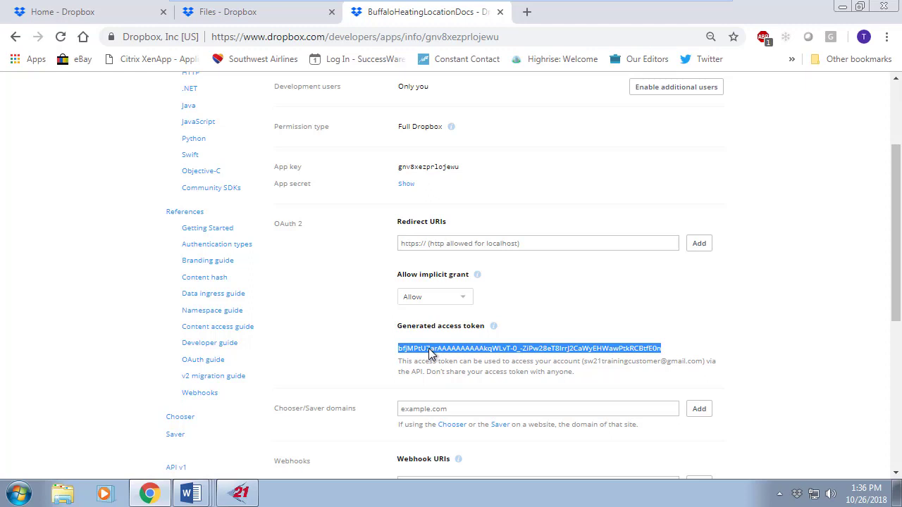
right_click(430, 351)
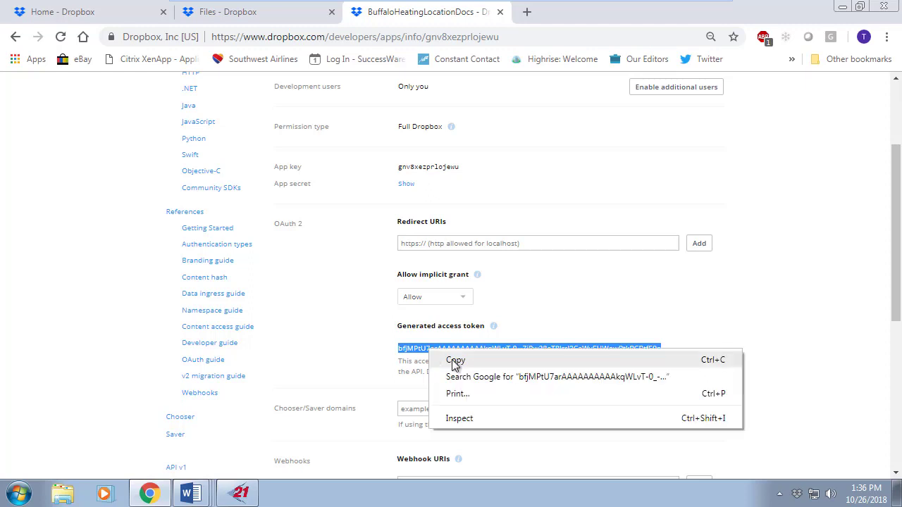
click(455, 361)
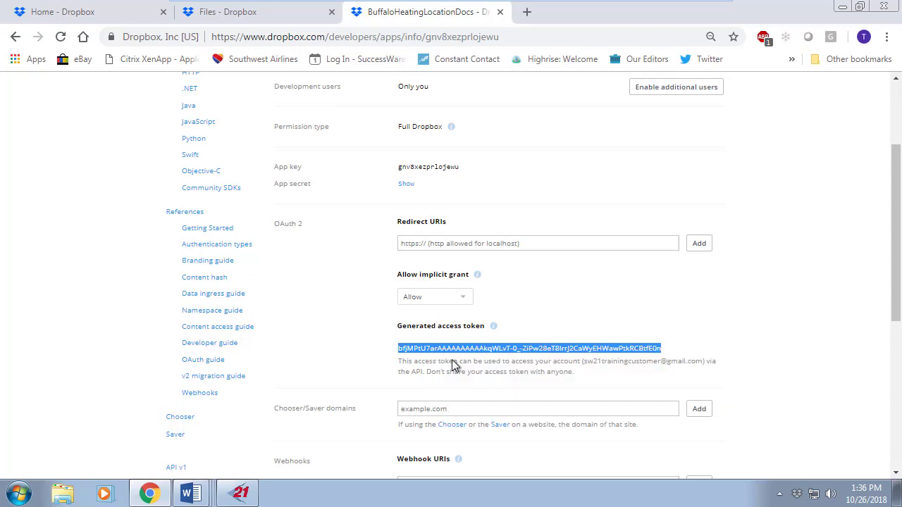
click(241, 498)
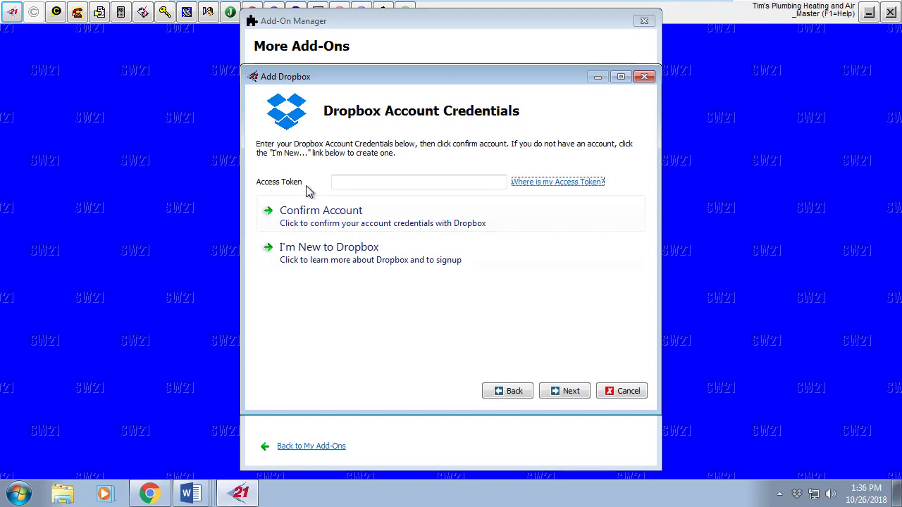
- Paste the copied token into the Access Token field, confirm the account and acknowledge it
click(382, 183)
right_click(382, 182)
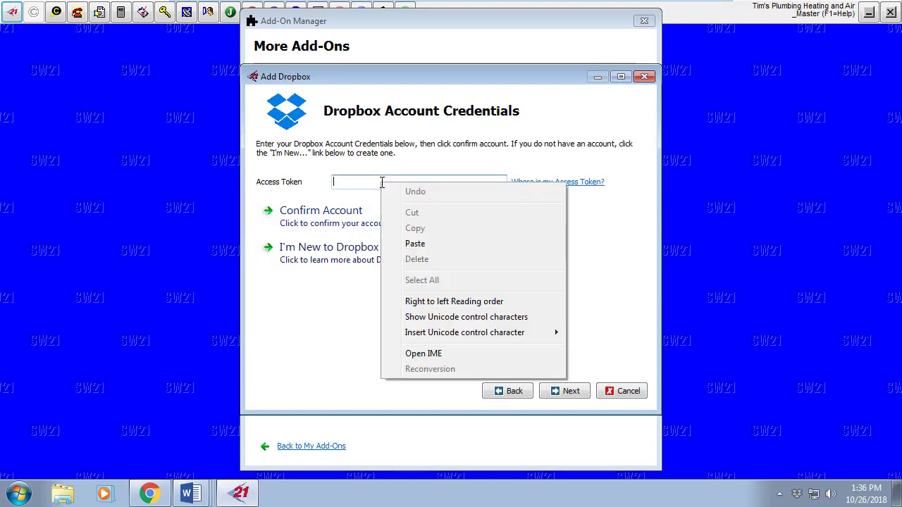
click(414, 244)
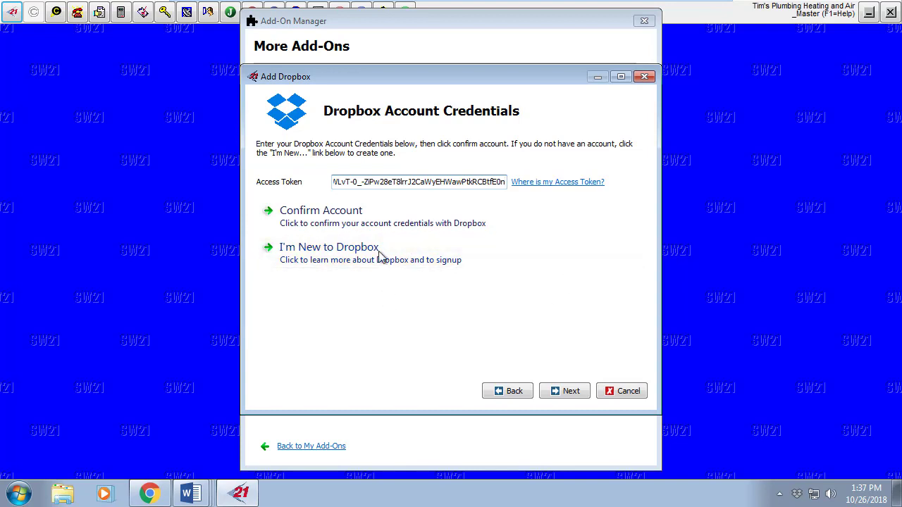
click(423, 219)
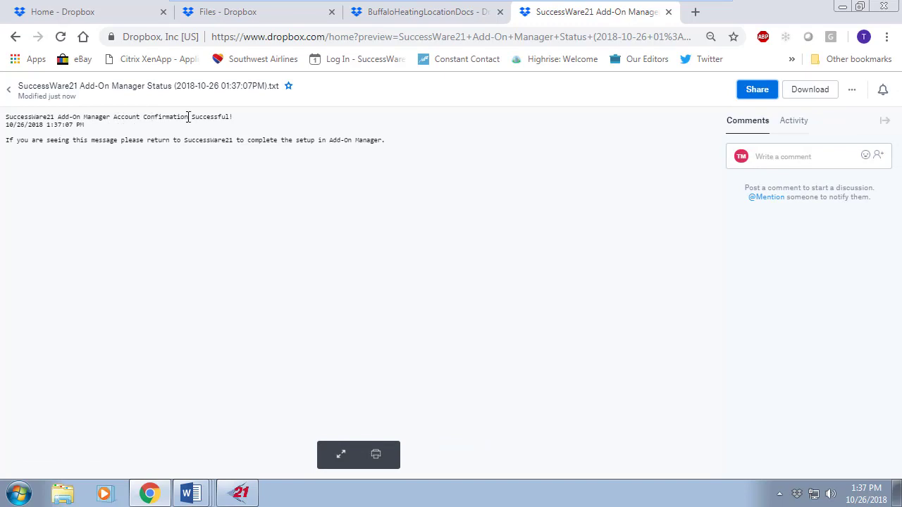
click(669, 14)
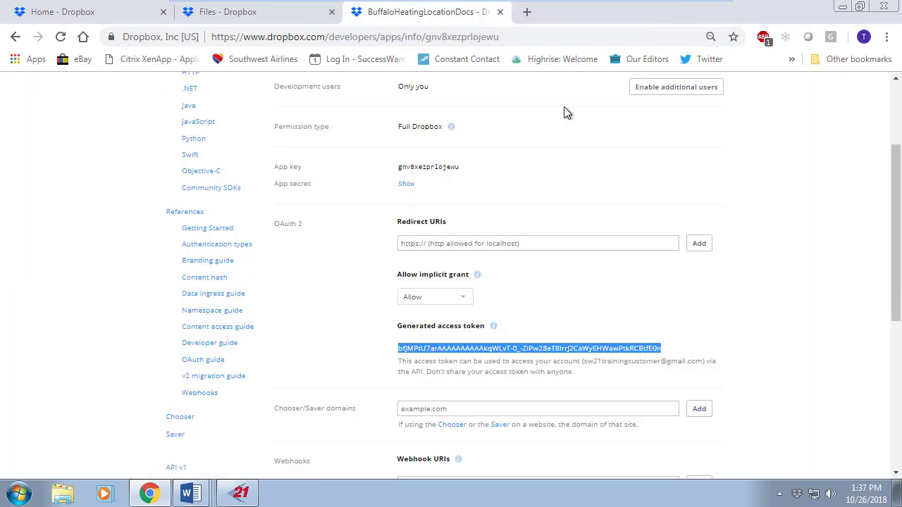
click(252, 499)
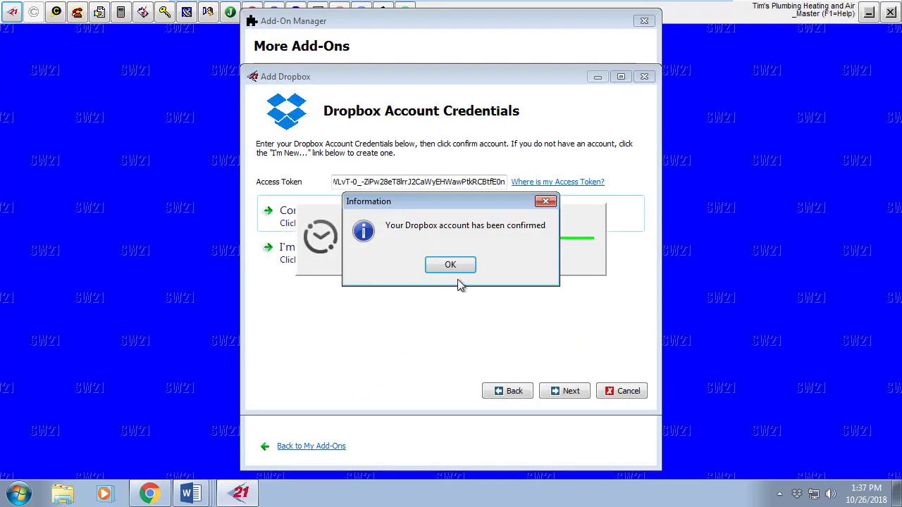
click(451, 265)
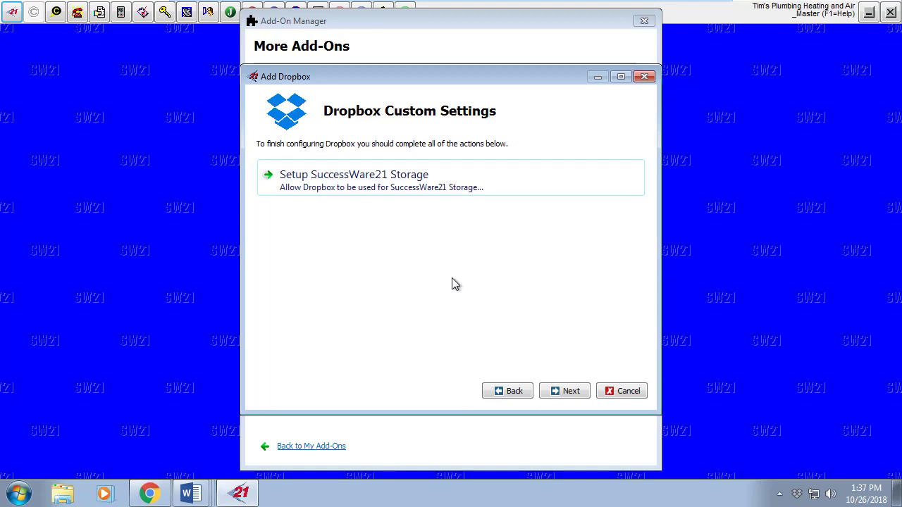
- Enable SuccessWare21 Storage and test that it opens the 1TEST1 Dropbox folder
click(361, 182)
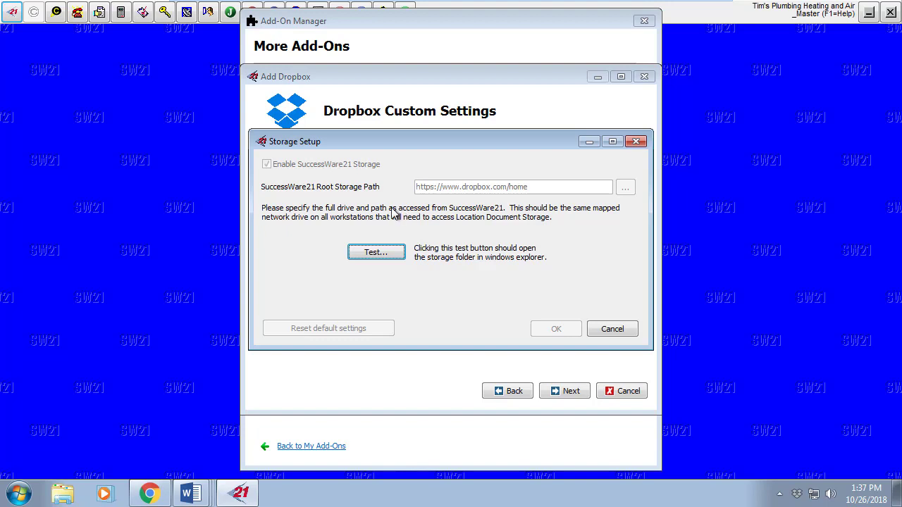
click(376, 252)
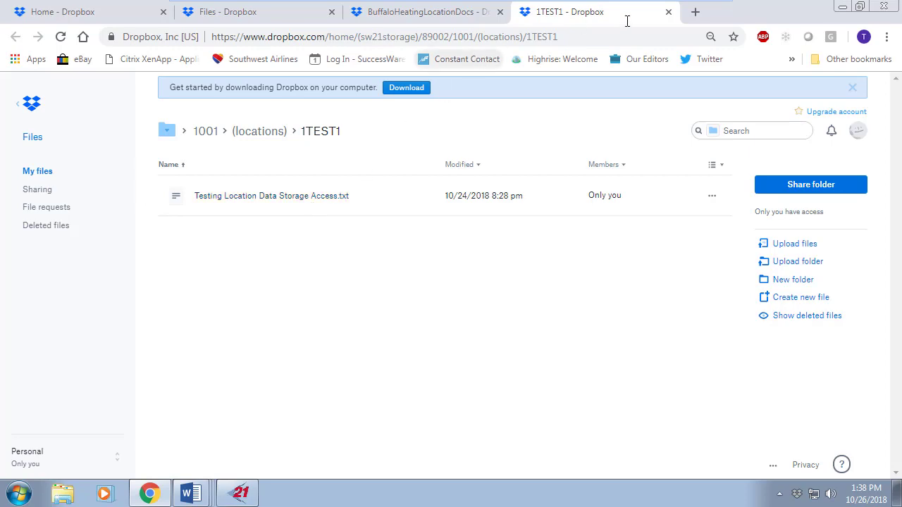
click(668, 12)
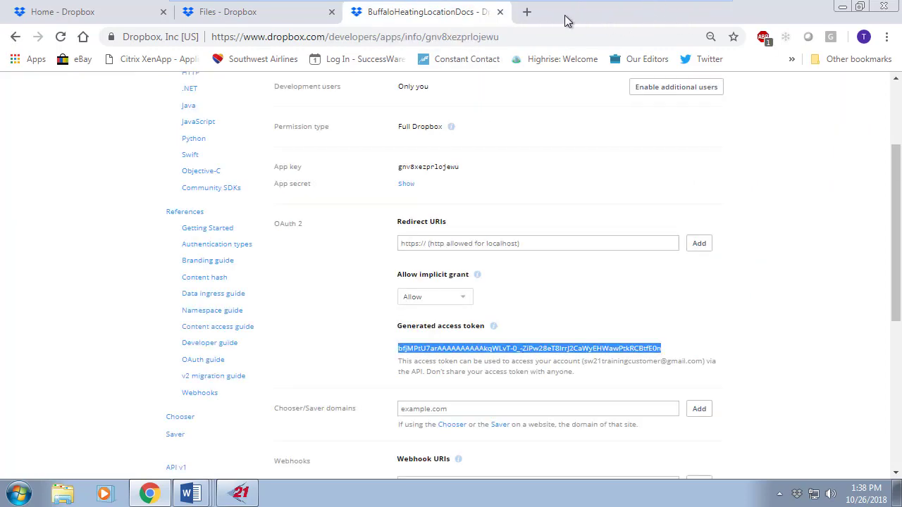
click(236, 499)
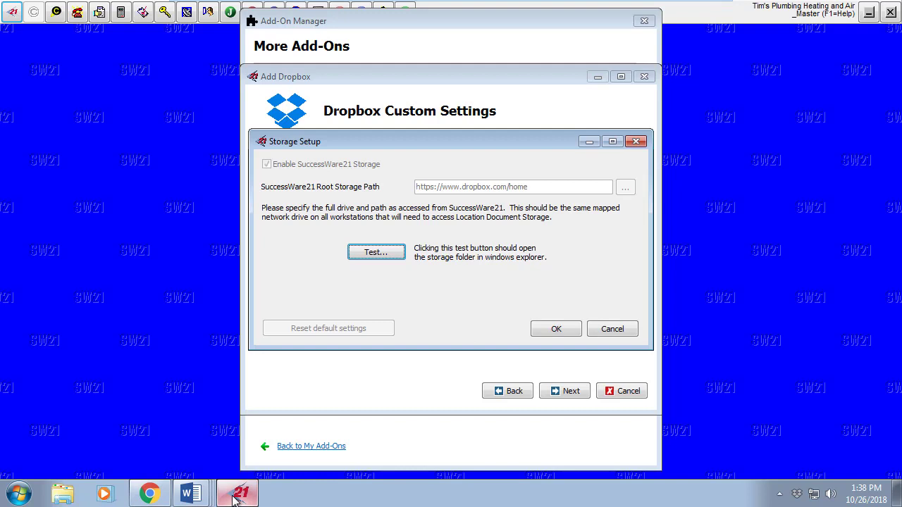
- Accept the storage settings, dismiss the storage-enabled message, then finish and close the Add Dropbox wizard
click(549, 331)
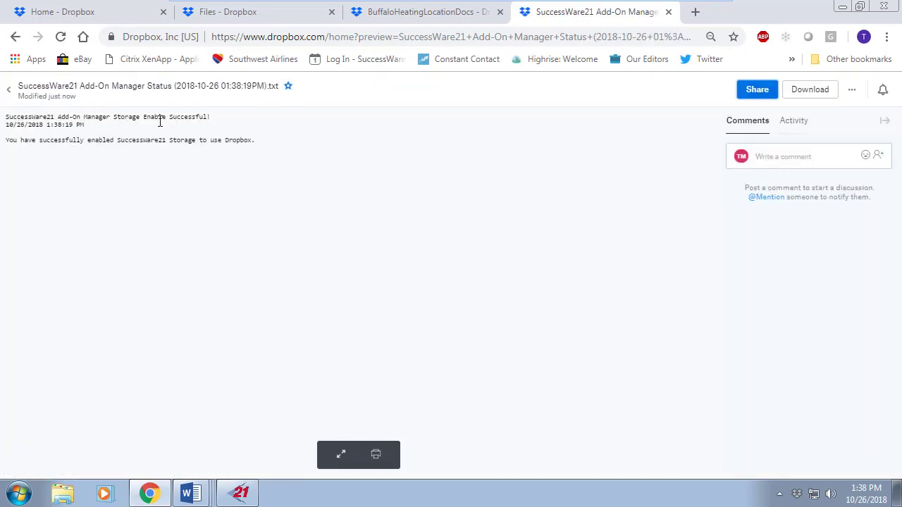
click(669, 11)
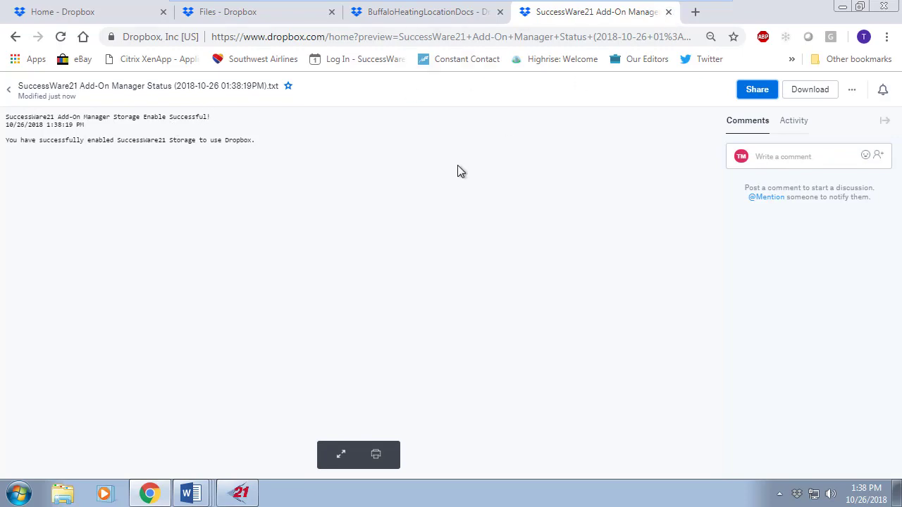
click(242, 497)
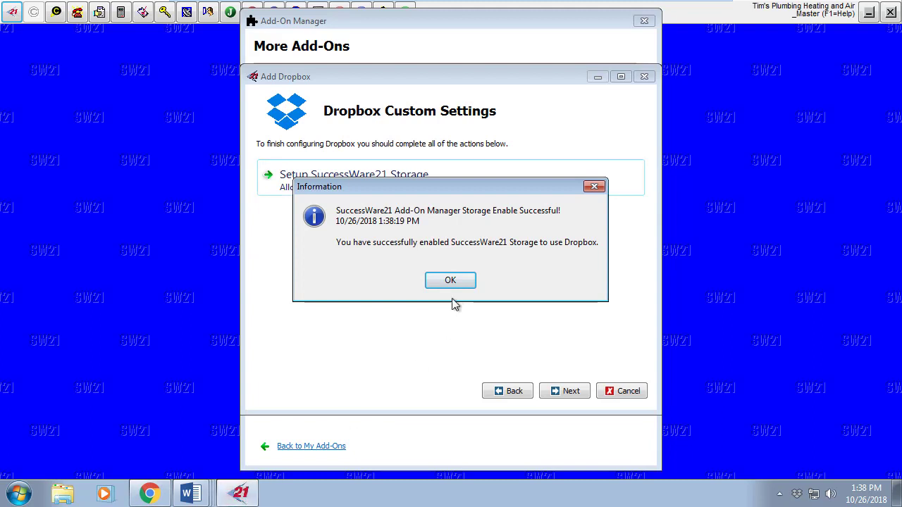
click(450, 281)
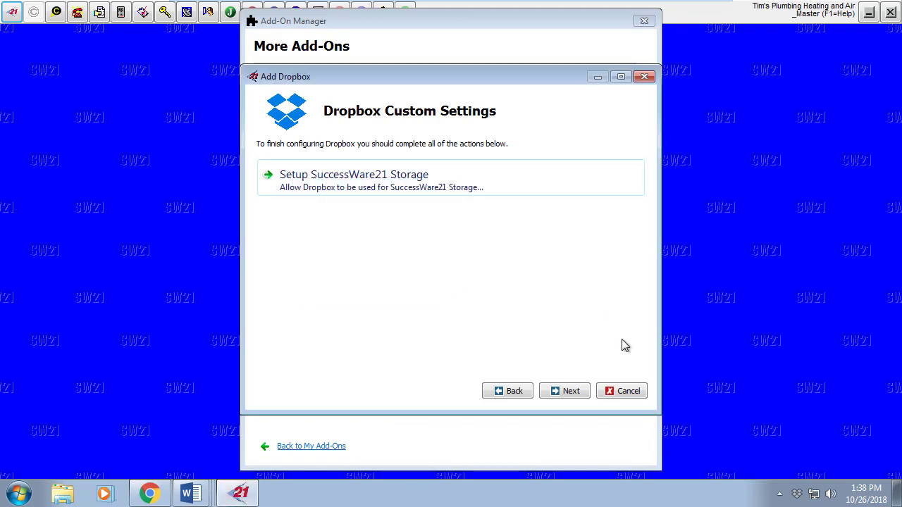
click(571, 395)
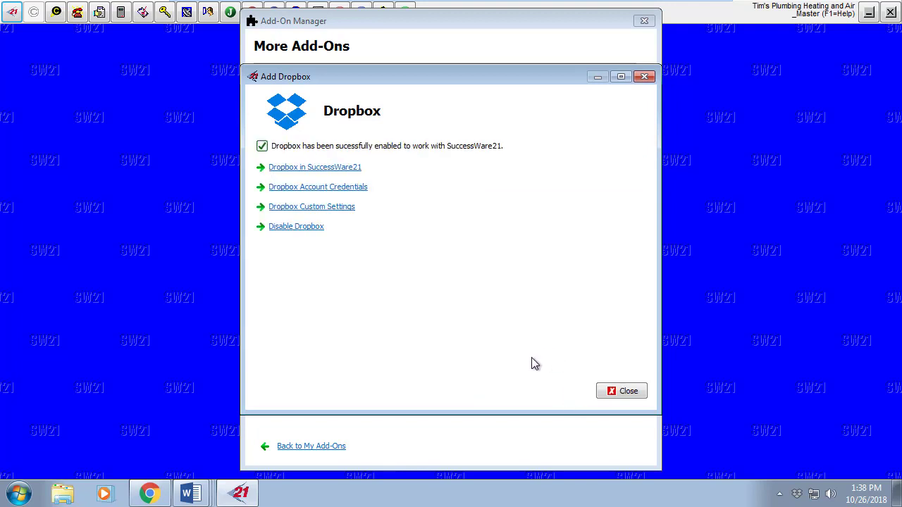
click(622, 395)
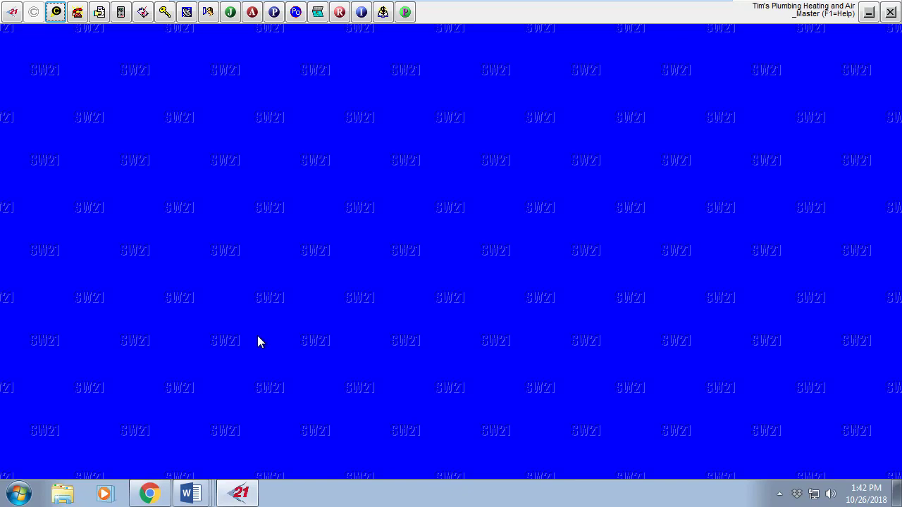
- Sign back in to Dropbox in Chrome, then open SuccessWare21's Customer search
click(149, 496)
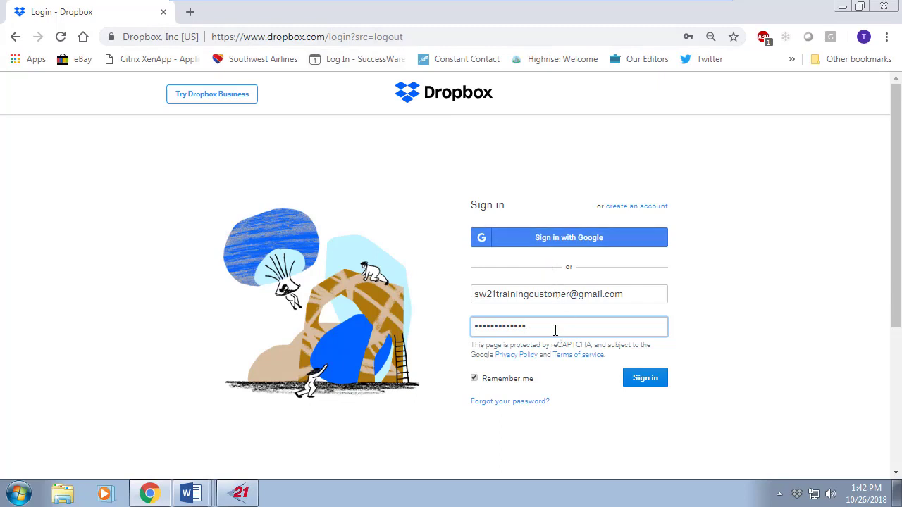
click(640, 379)
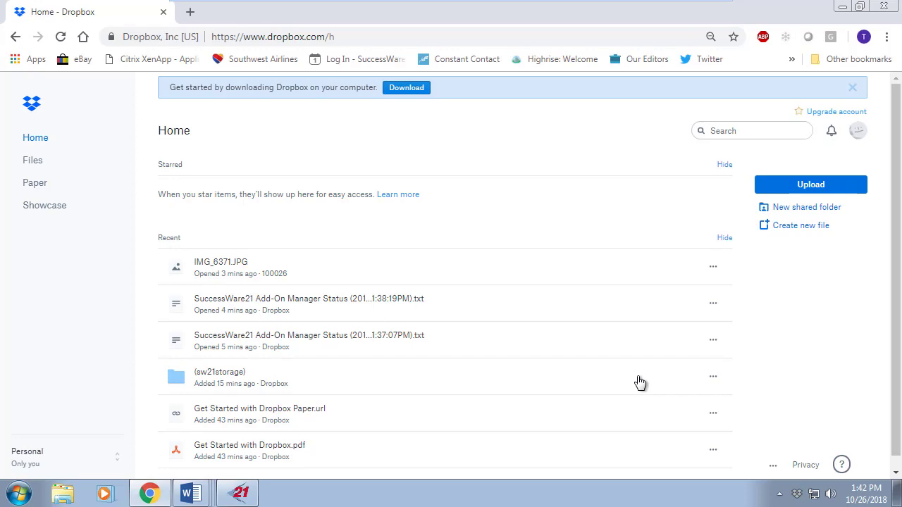
click(246, 498)
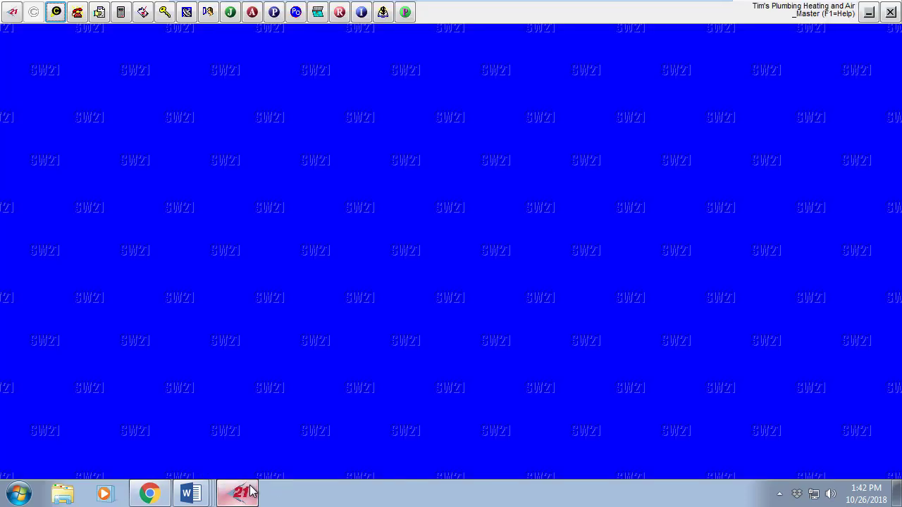
click(56, 12)
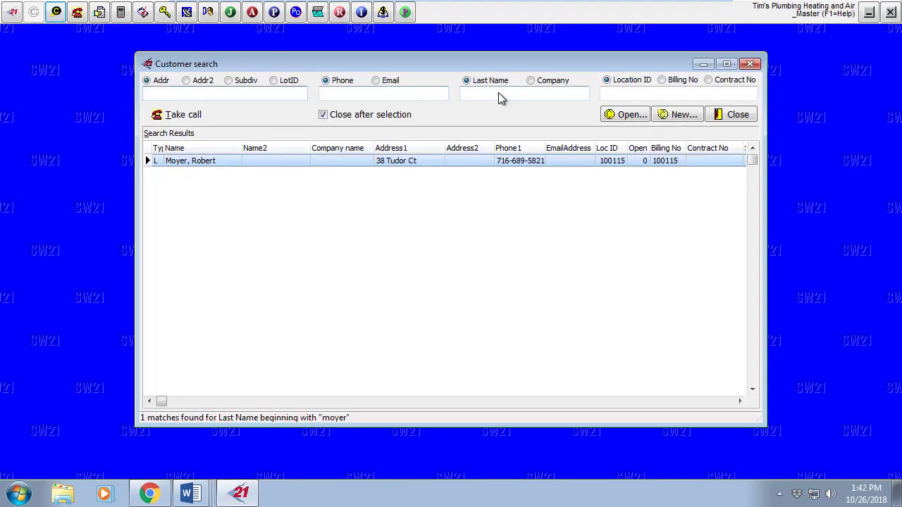
- Open the matched customer's record and its location documents folder 100115 in Dropbox
double_click(251, 161)
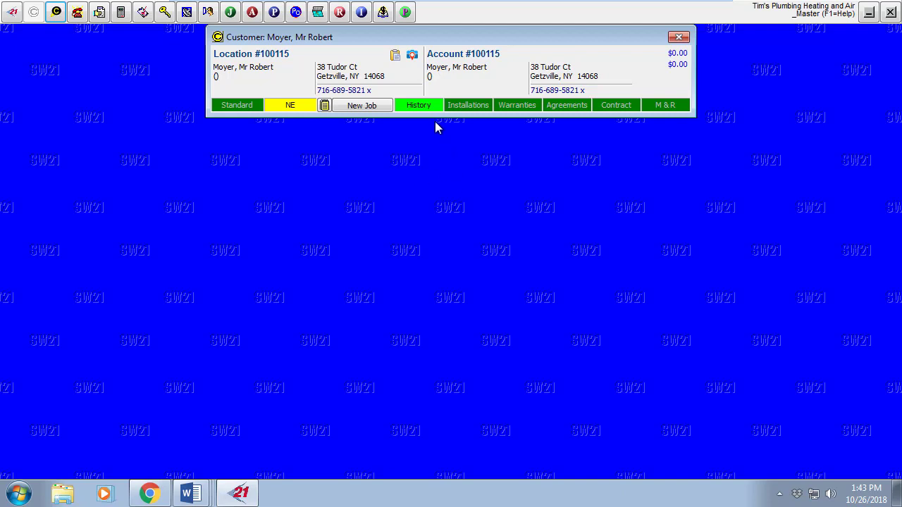
click(397, 61)
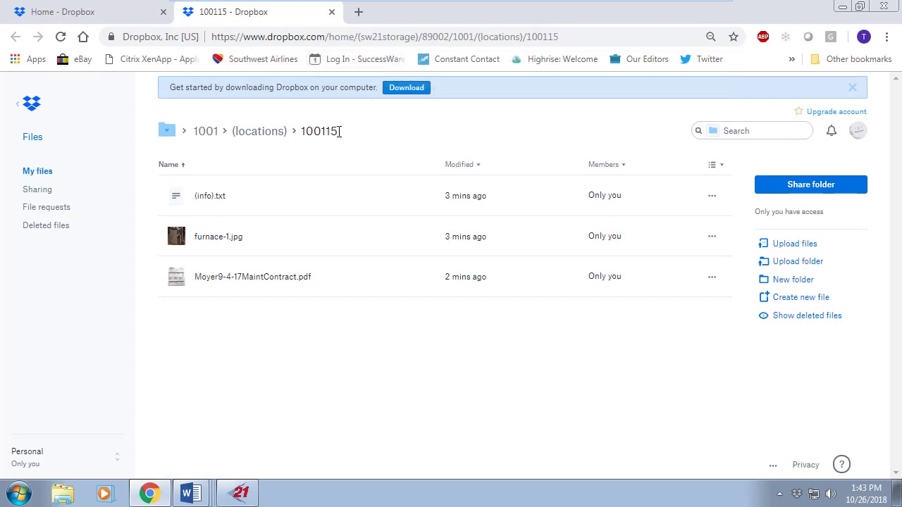
- Preview the furnace-1.jpg photo in location folder 100115
drag(338, 130, 301, 131)
click(239, 493)
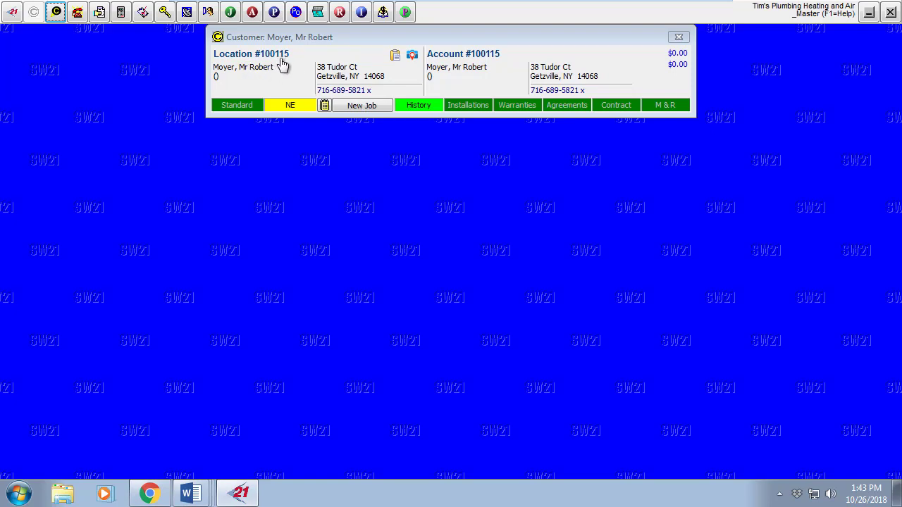
click(148, 493)
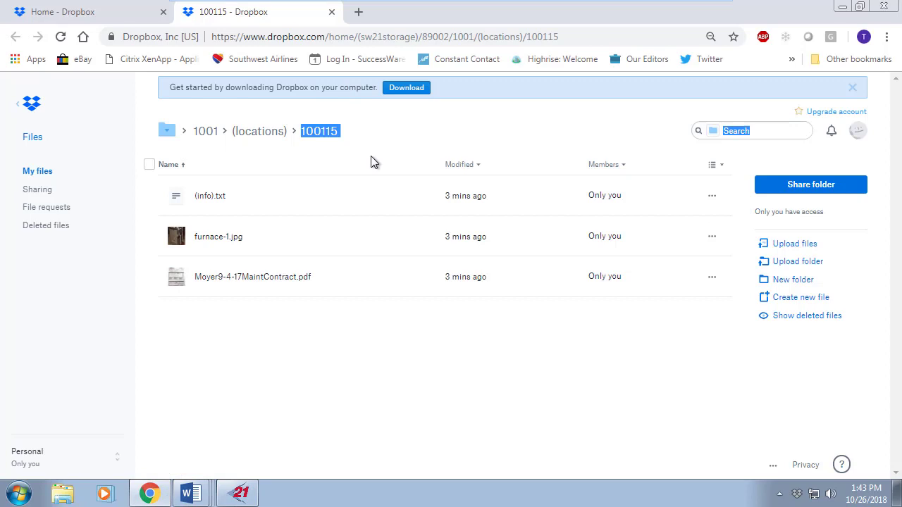
click(222, 238)
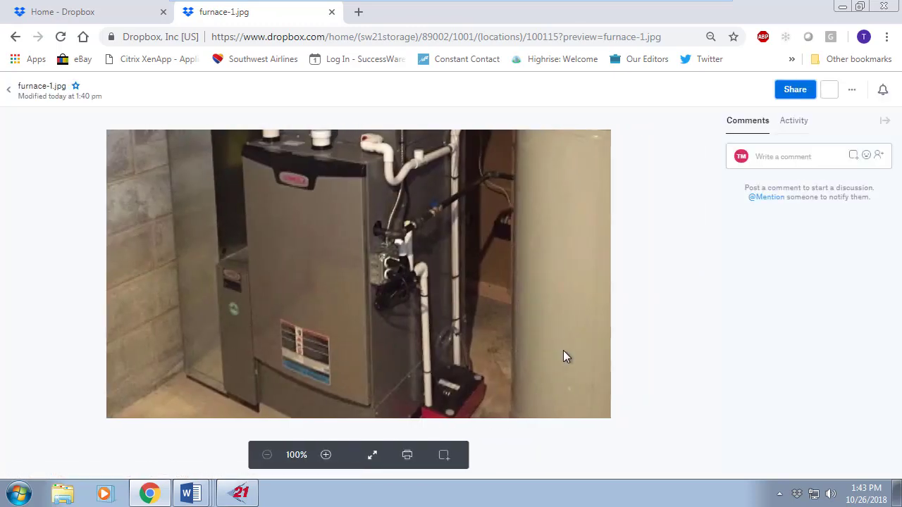
click(12, 94)
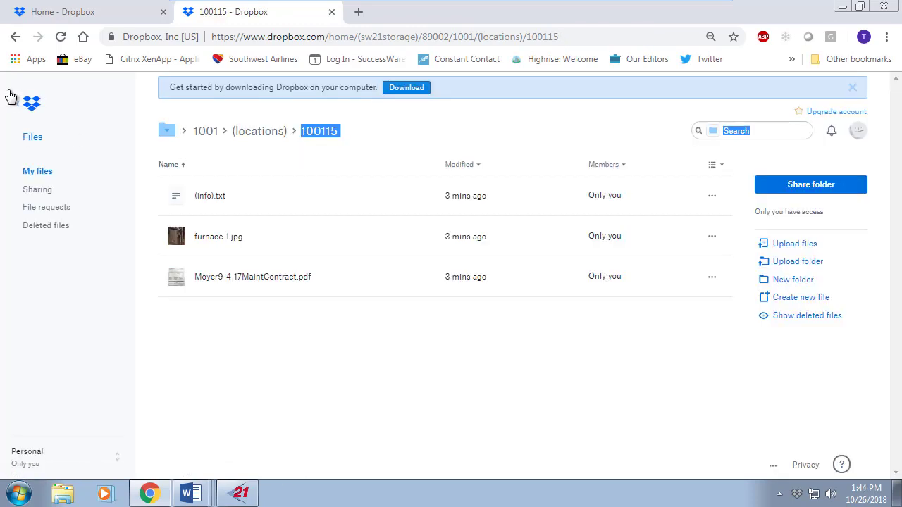
- Preview the maintenance contract PDF, then close the location folder's tab
click(276, 285)
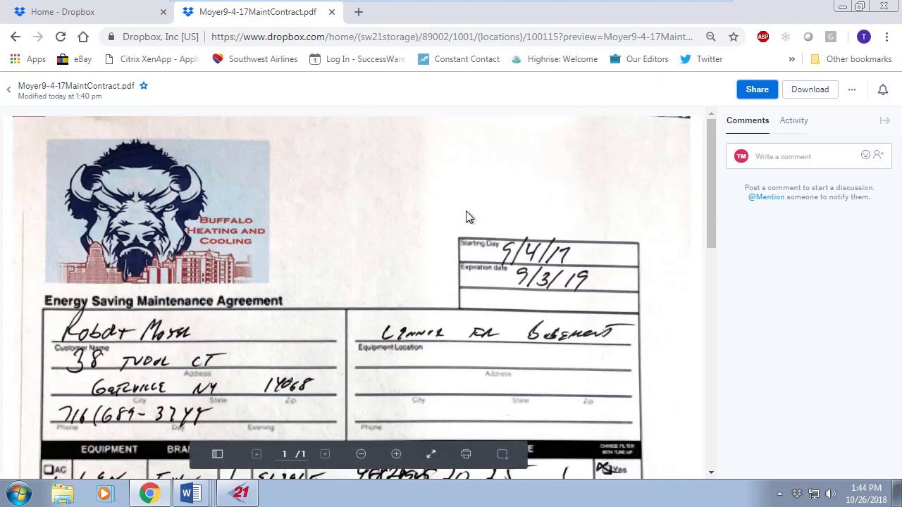
scroll(466, 217, down, 7)
scroll(464, 218, up, 7)
click(16, 94)
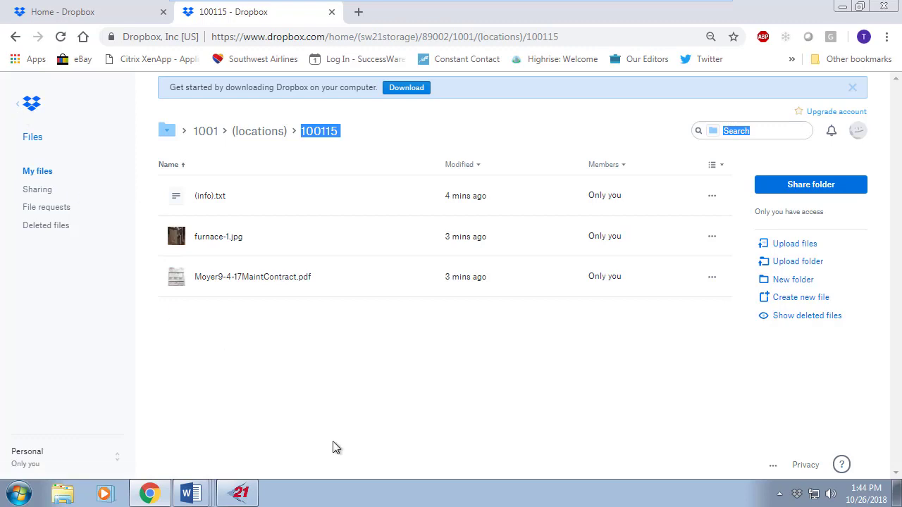
click(331, 11)
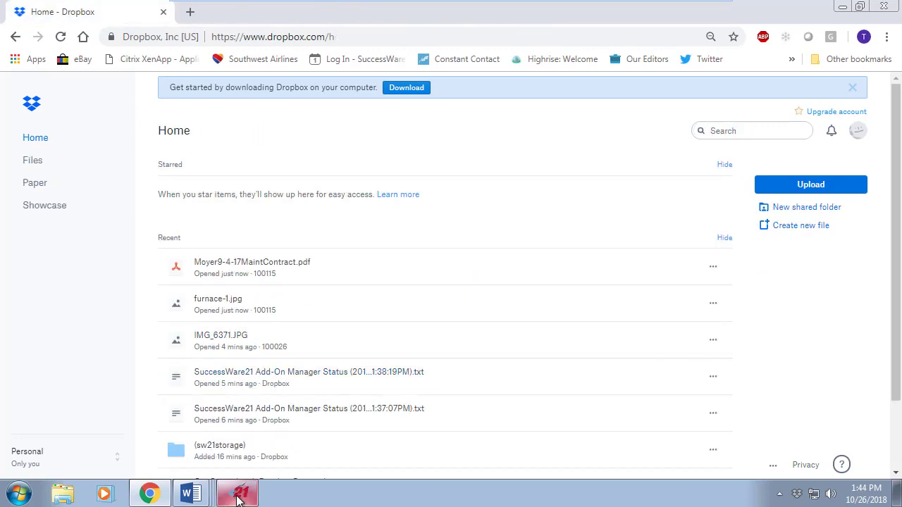
- Reopen location folder 100115 from the customer record and start a file upload
mouse_move(159, 499)
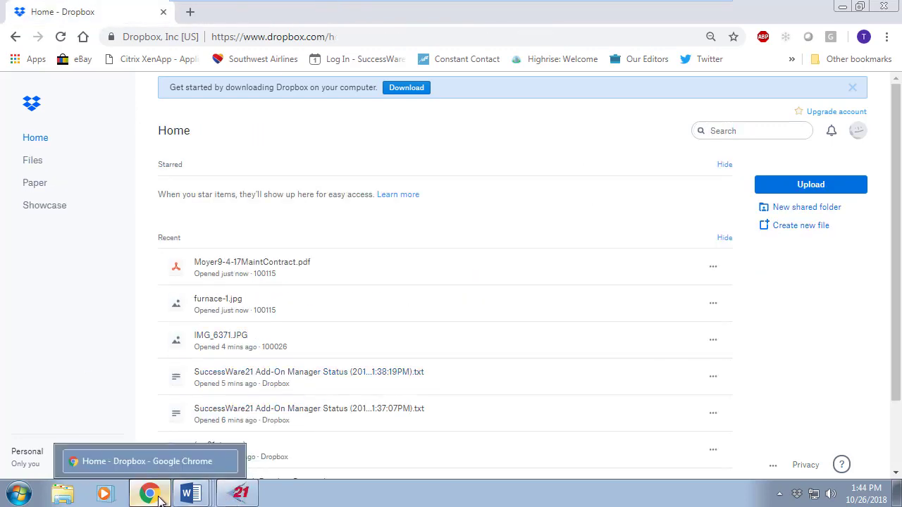
mouse_move(251, 499)
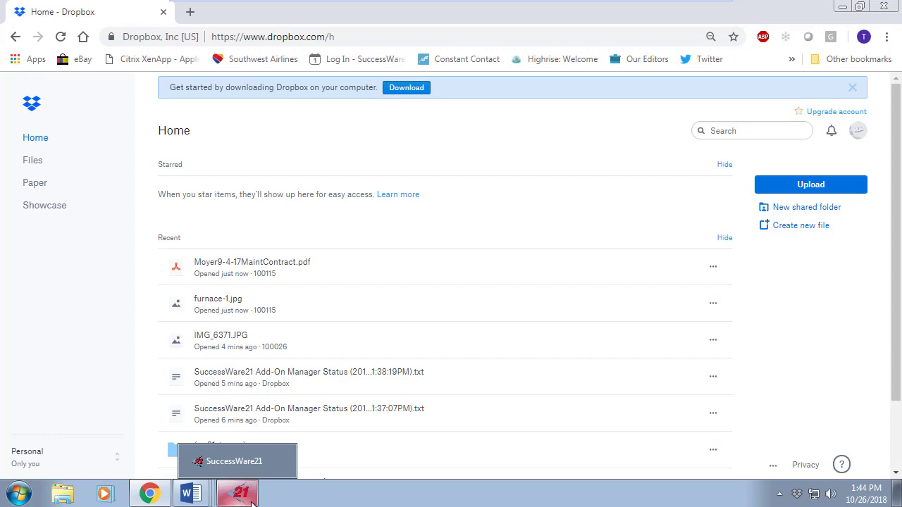
click(239, 495)
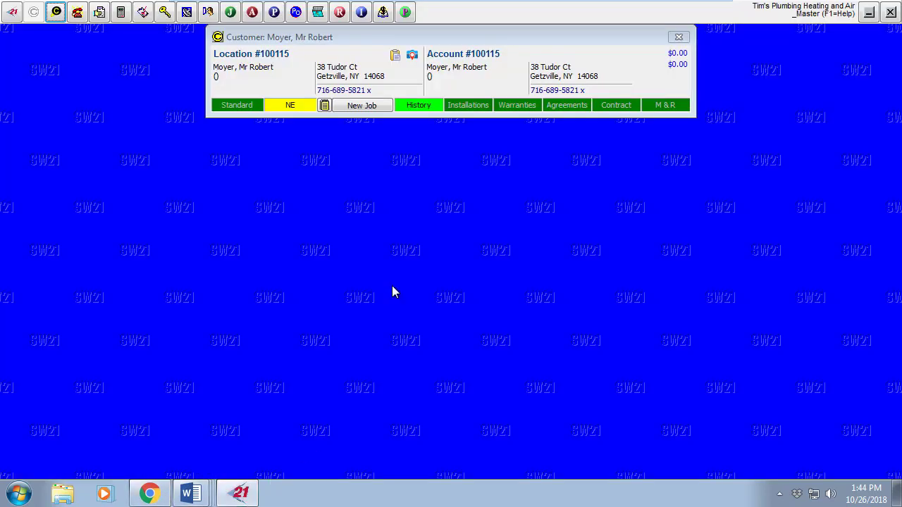
click(395, 56)
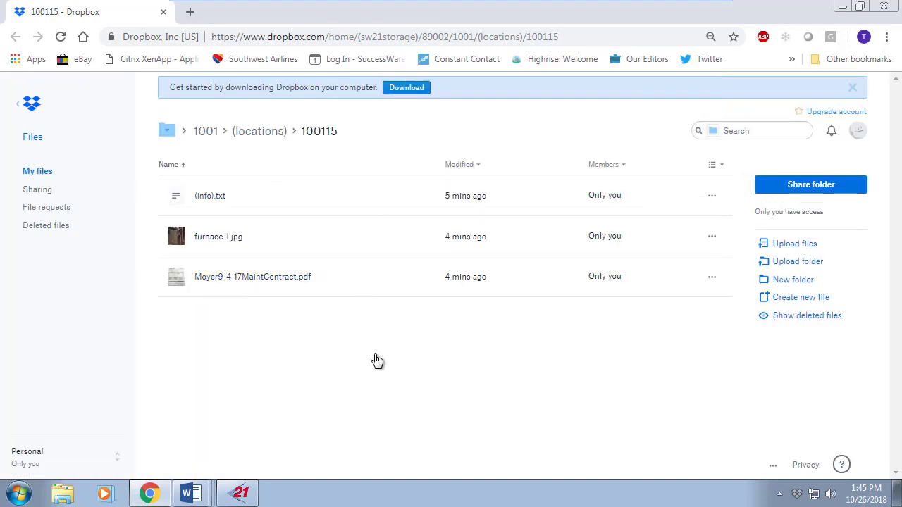
click(784, 245)
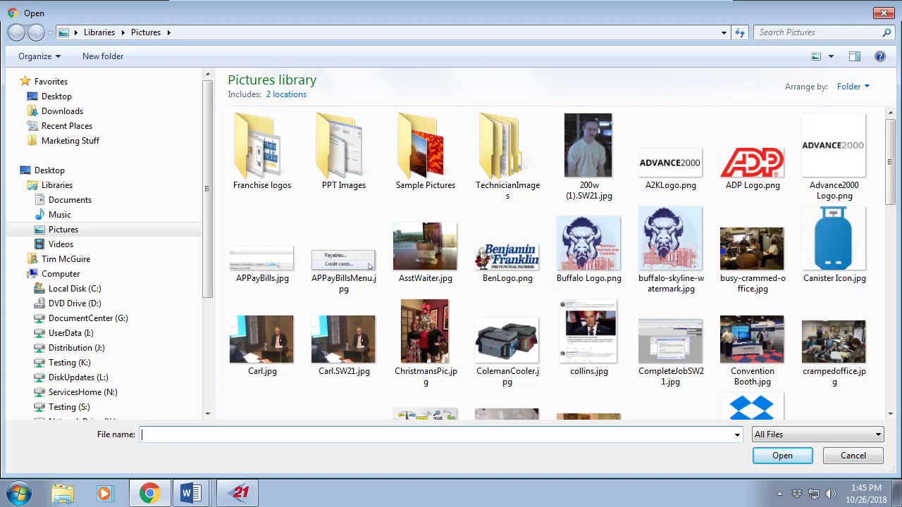
- Select Dave.jpg from the Pictures library and upload it to folder 100115
drag(892, 148, 895, 220)
click(507, 208)
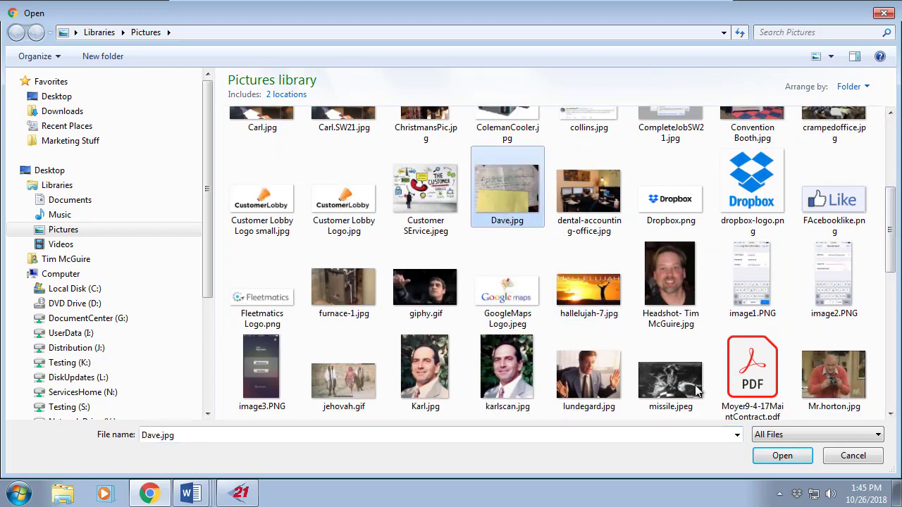
click(781, 456)
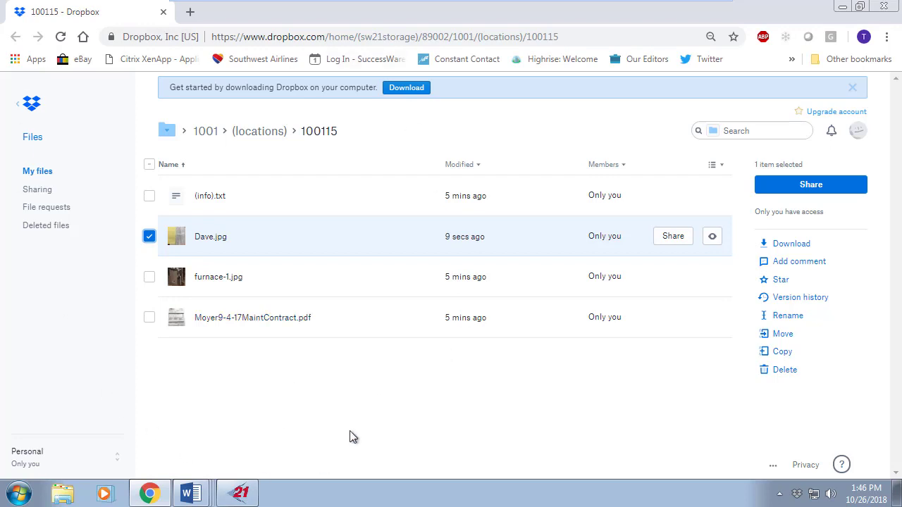
- Sign out of Dropbox, then reopen the location's documents from SuccessWare21
click(858, 130)
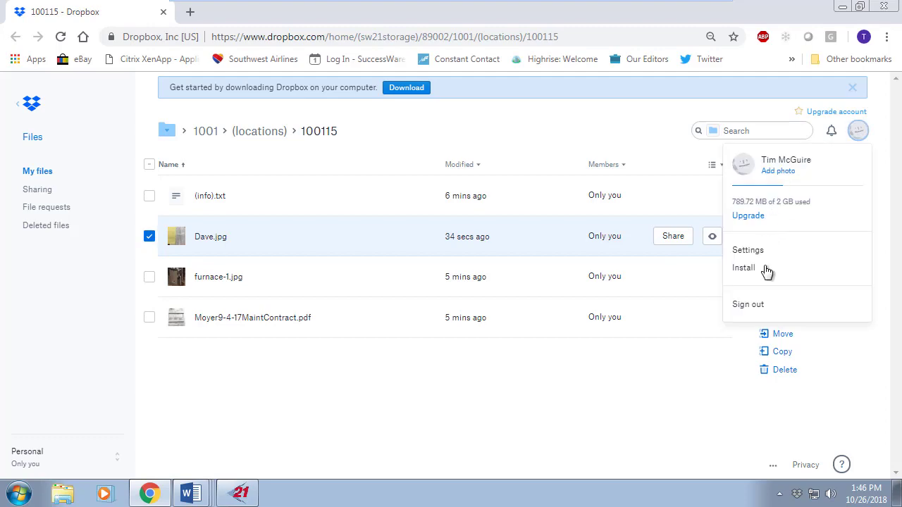
click(756, 307)
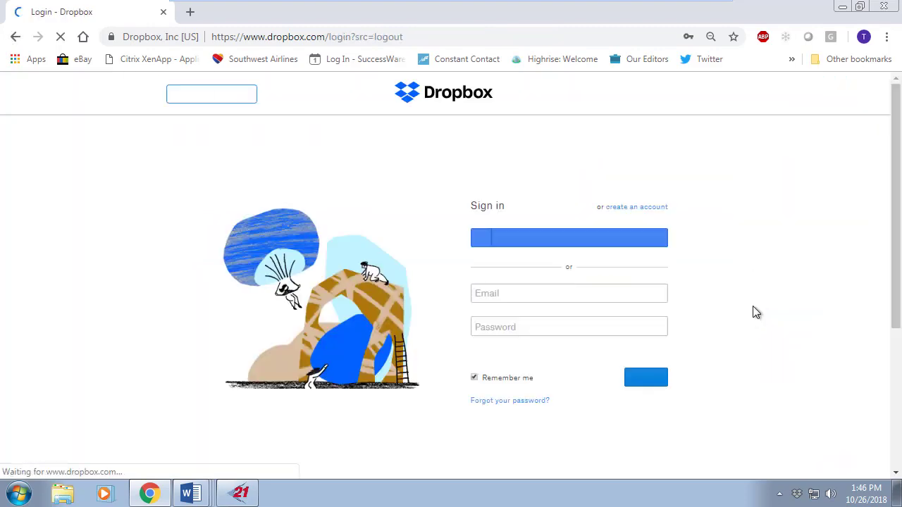
click(241, 493)
click(395, 55)
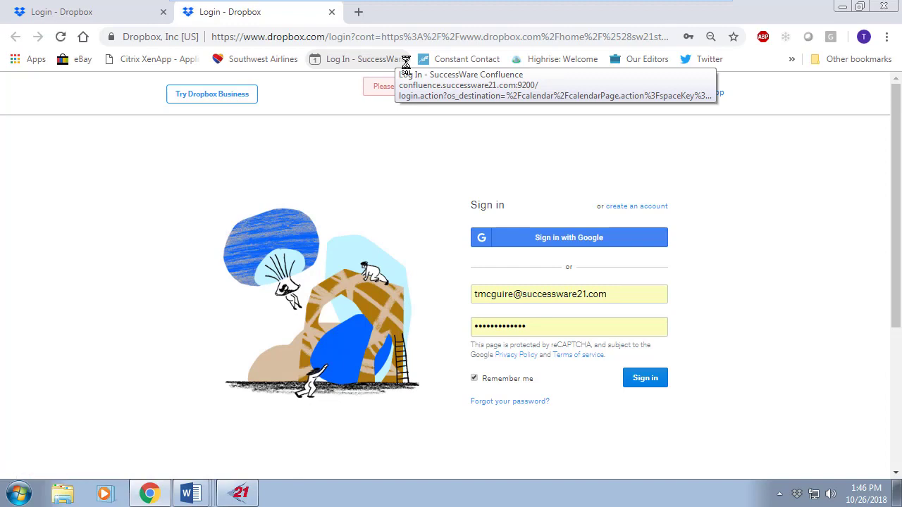
- Sign into Dropbox with the training account's e-mail and password, then return to SuccessWare21
click(623, 300)
drag(626, 296, 395, 283)
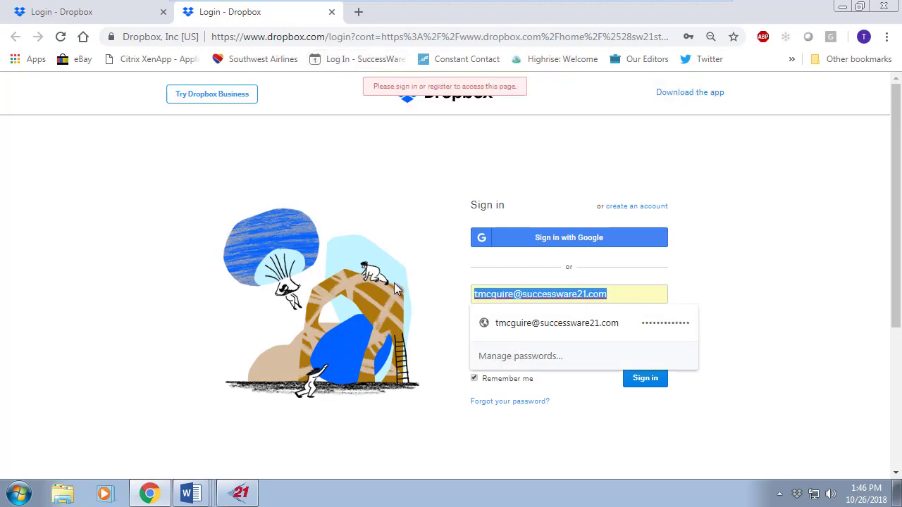
text(sw21)
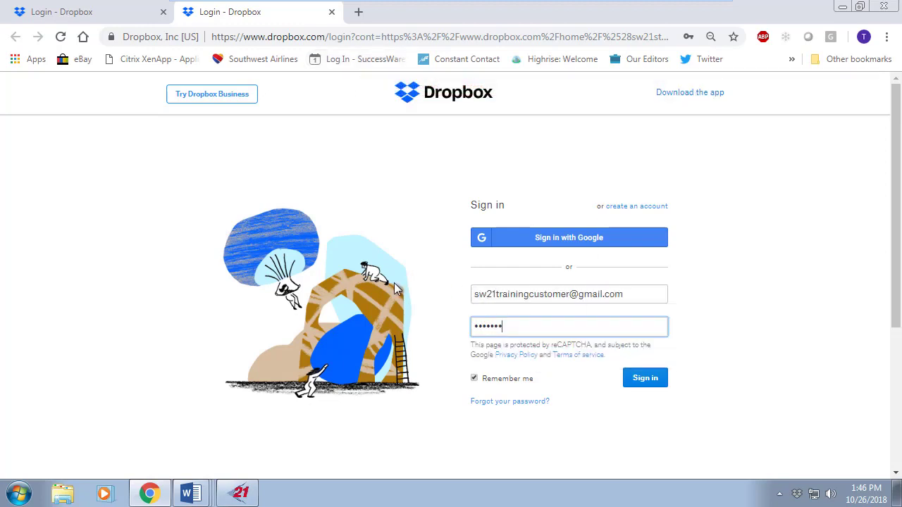
text(••••)
text(••)
click(636, 378)
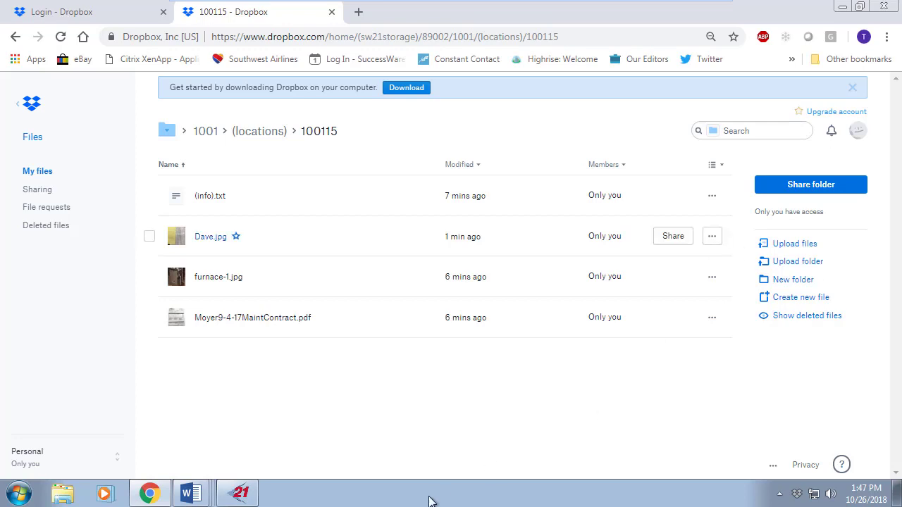
click(254, 499)
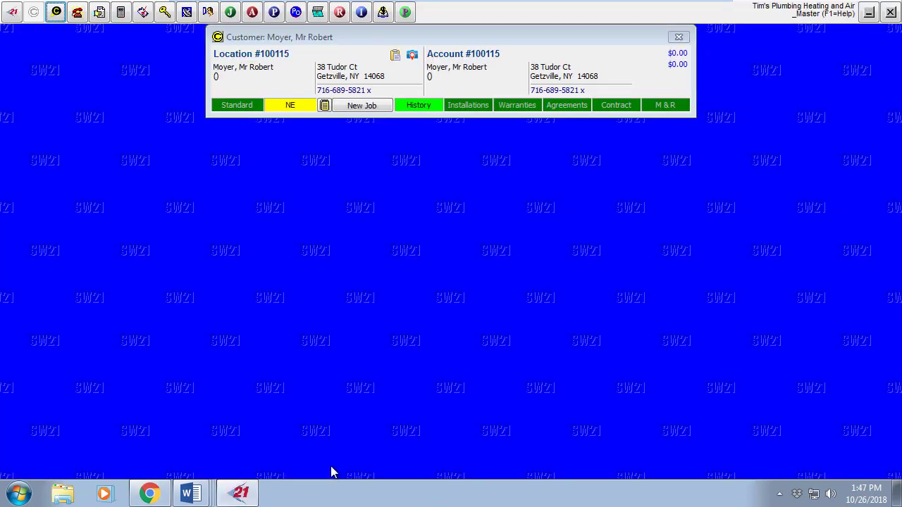